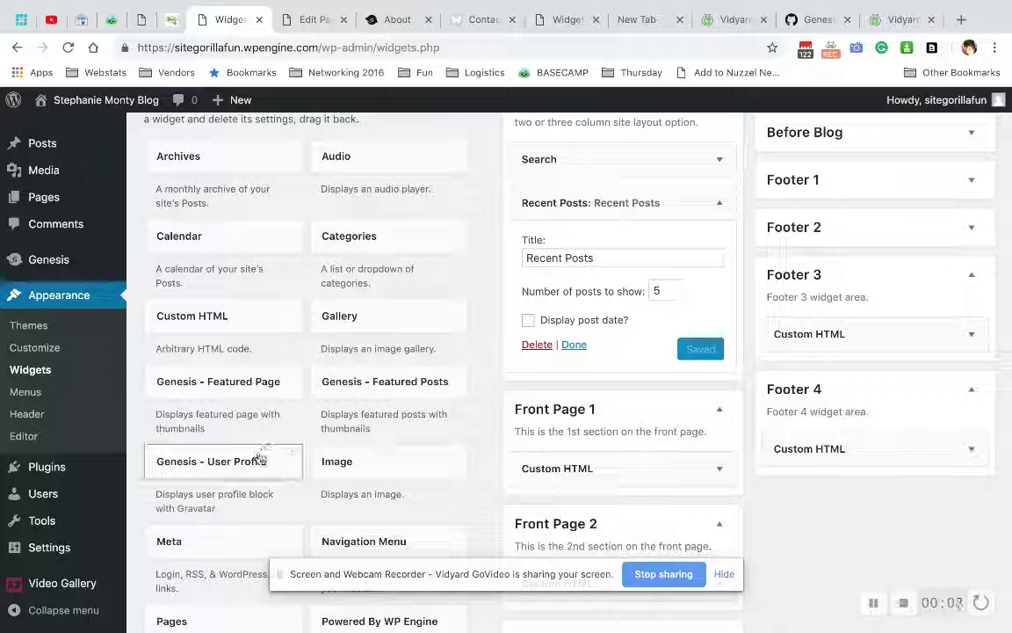
# Add a Genesis - User Profile widget above Recent Posts, titled 'Hi there!', using the admin user
pyautogui.moveTo(256, 462); pyautogui.dragTo(633, 206)
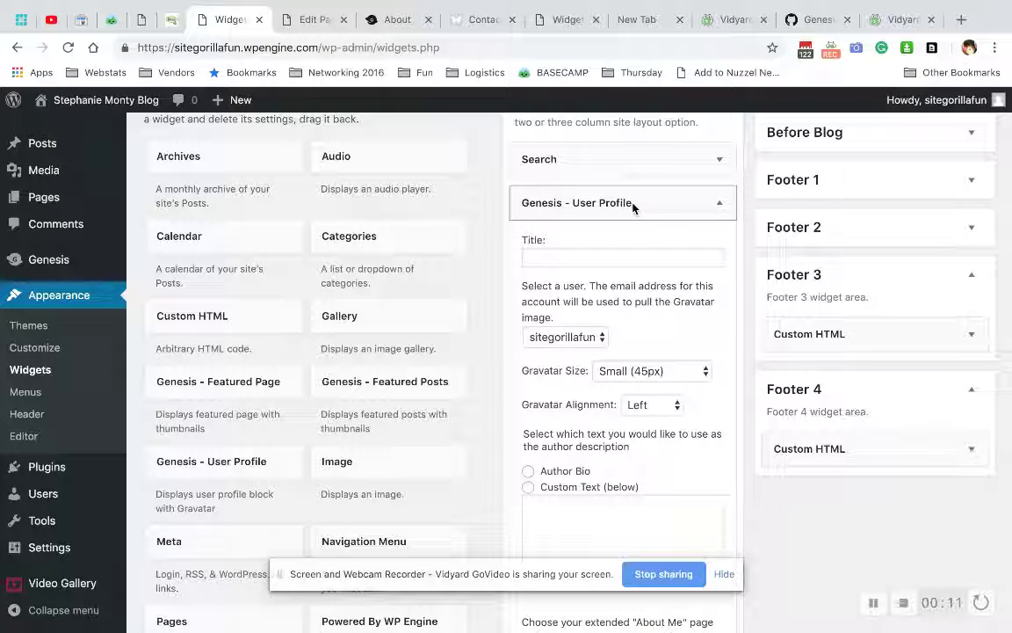
pyautogui.click(576, 254)
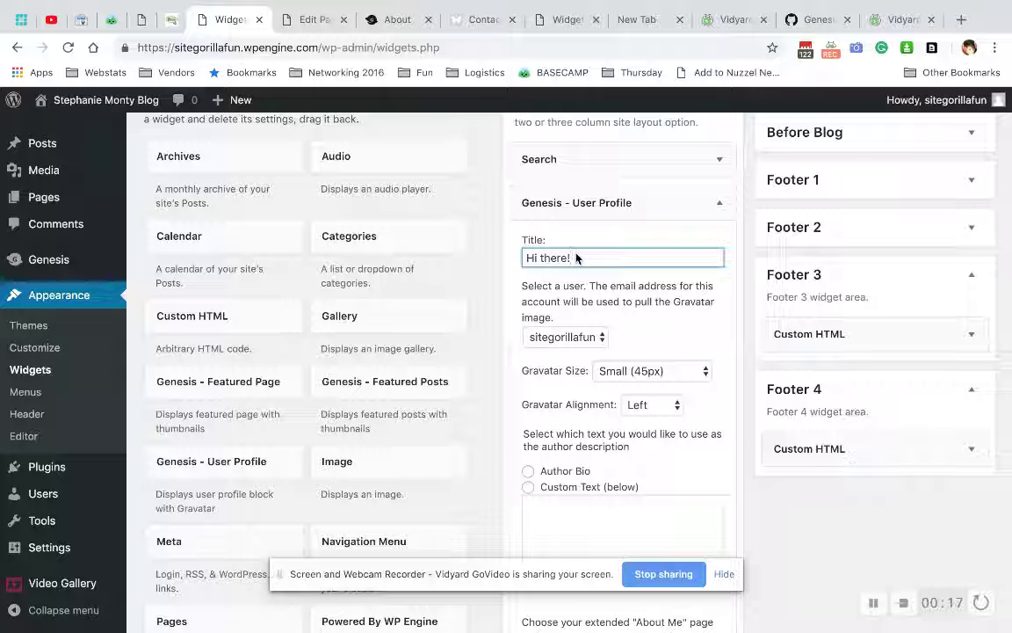
pyautogui.click(602, 336)
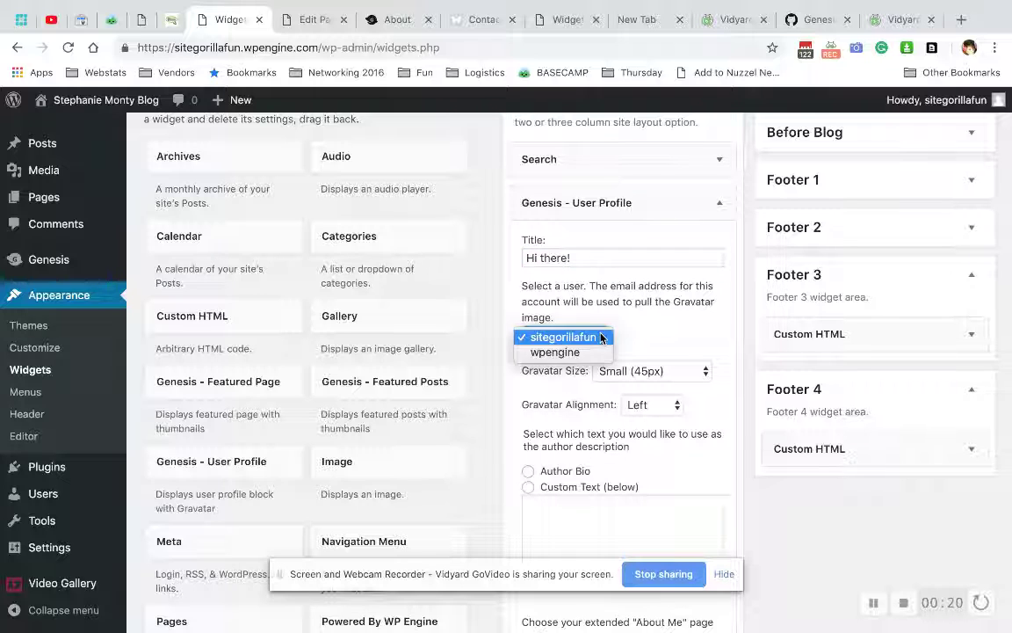
pyautogui.click(602, 337)
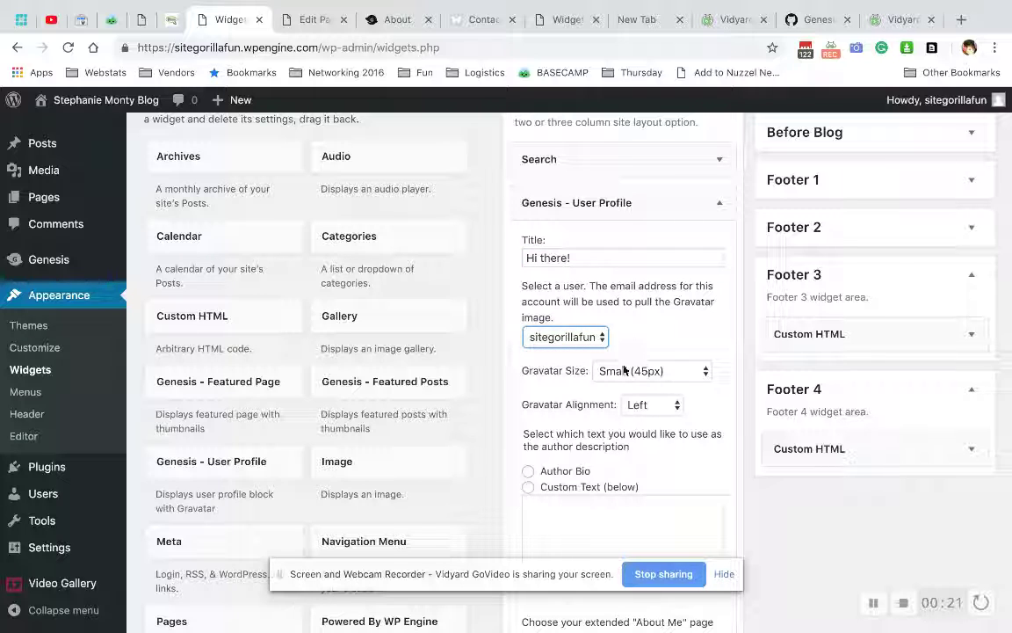
# Use the Author Bio as the description, link About Me to the About page, and save
pyautogui.scroll(-2, 615, 395)
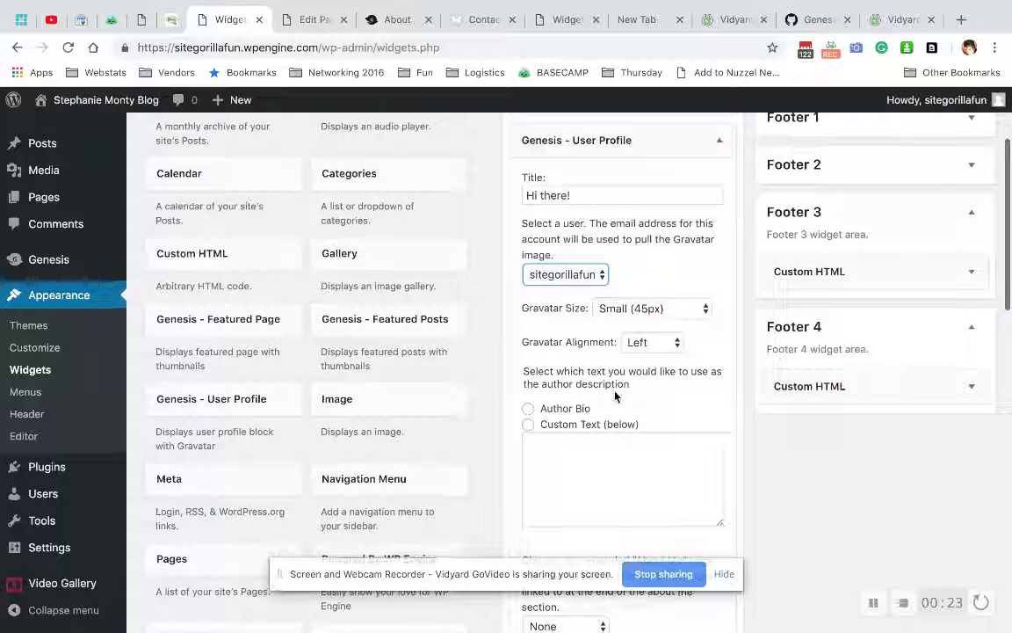
pyautogui.scroll(-2, 554, 387)
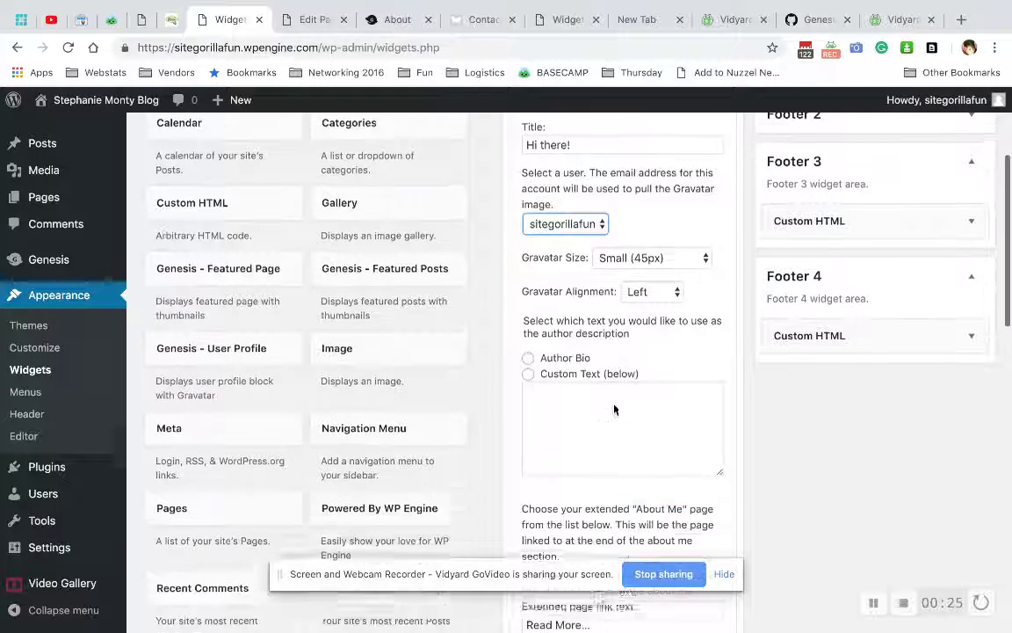
pyautogui.click(528, 344)
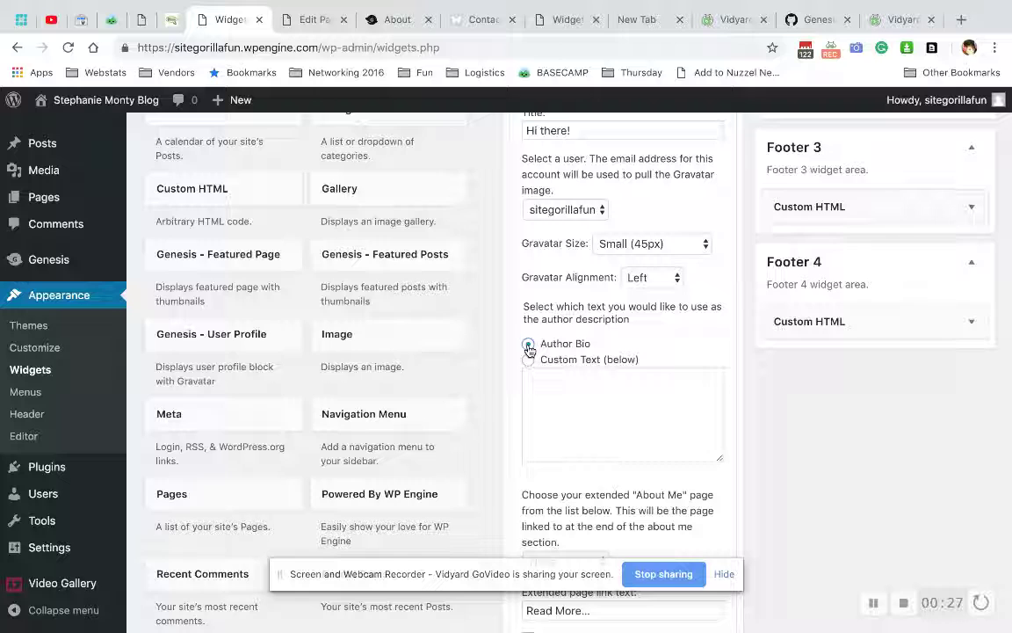
pyautogui.scroll(-5, 603, 450)
pyautogui.scroll(-1, 603, 450)
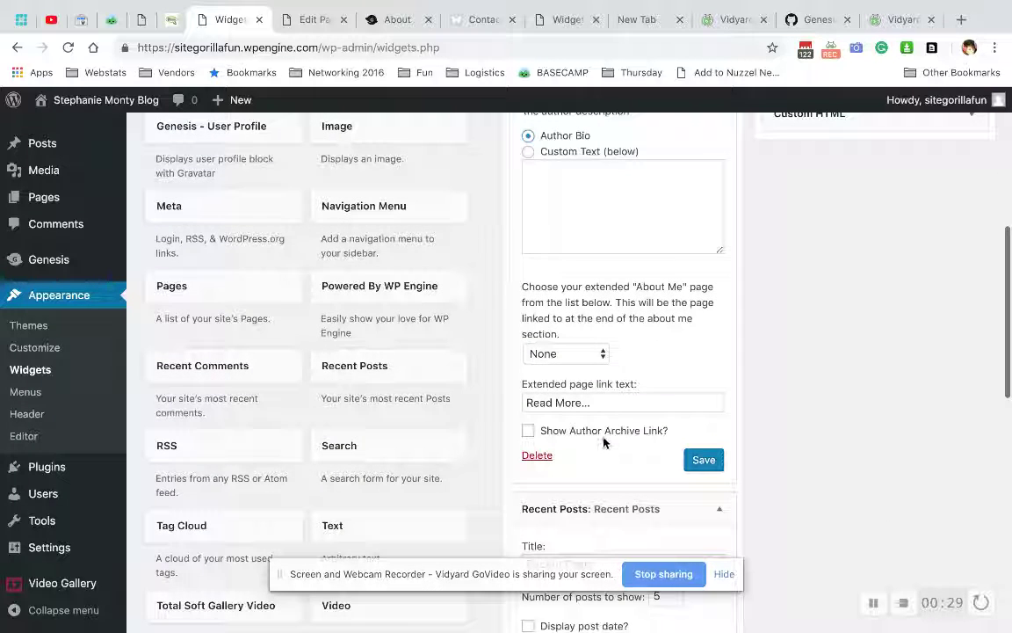
pyautogui.click(576, 354)
pyautogui.click(597, 370)
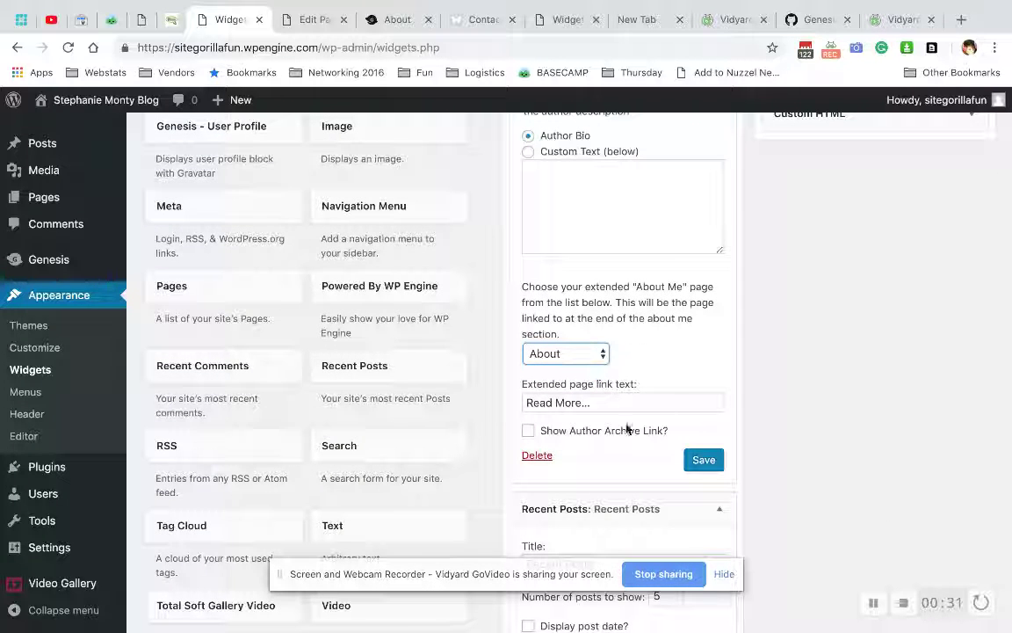
pyautogui.click(704, 460)
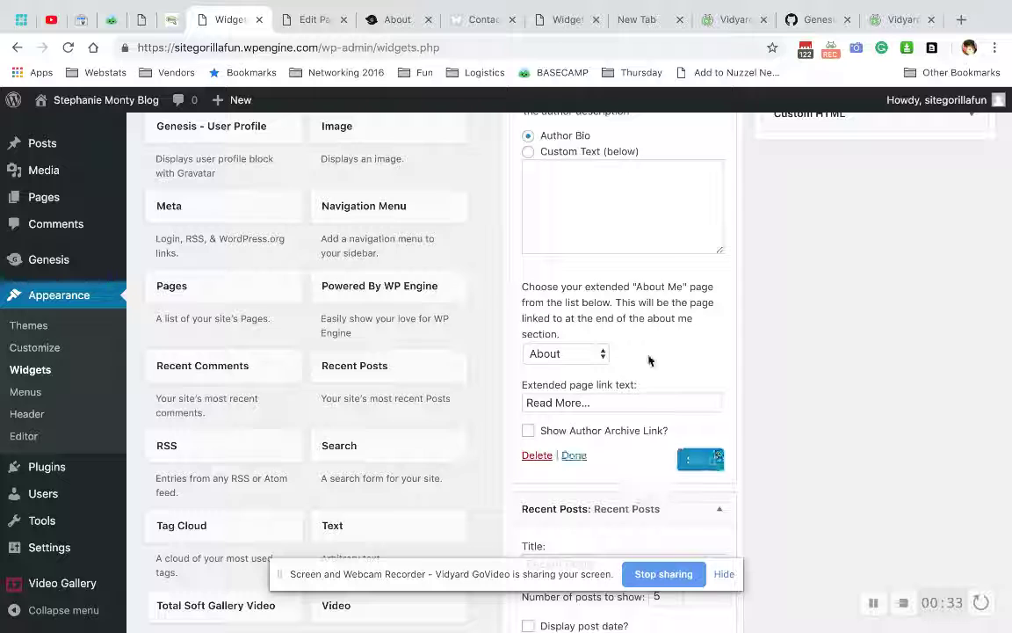
pyautogui.click(378, 19)
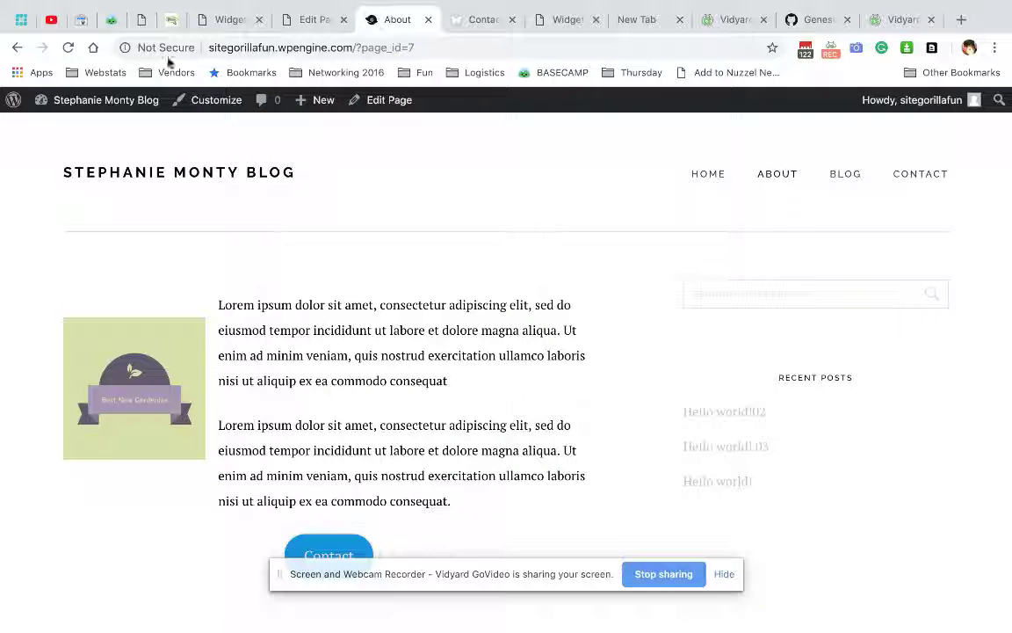
# Reload the About page, check the new Hi there! widget, and follow its Read More link
pyautogui.click(68, 48)
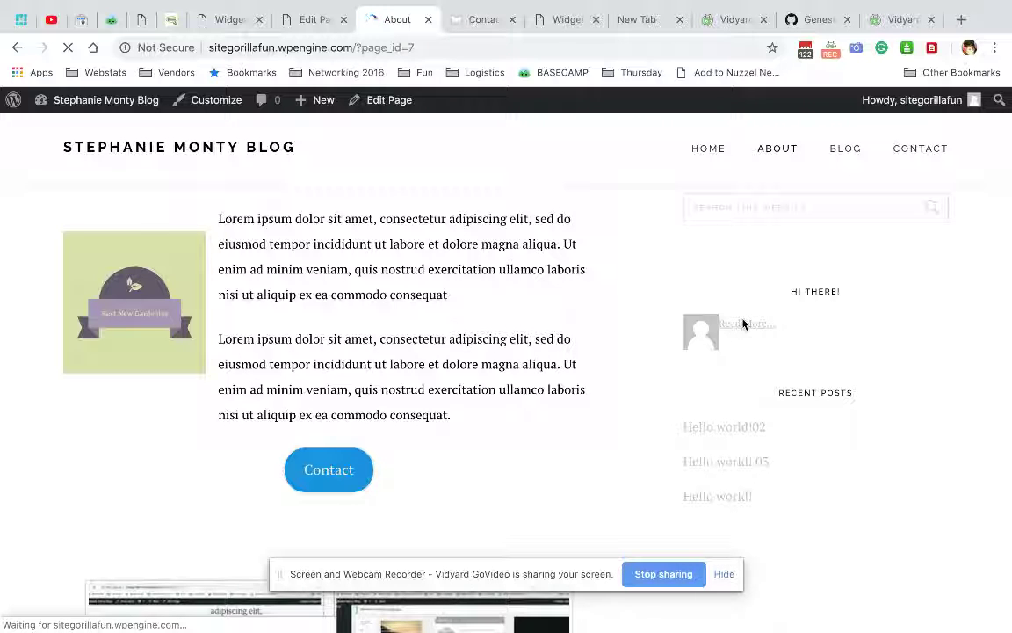
pyautogui.click(744, 323)
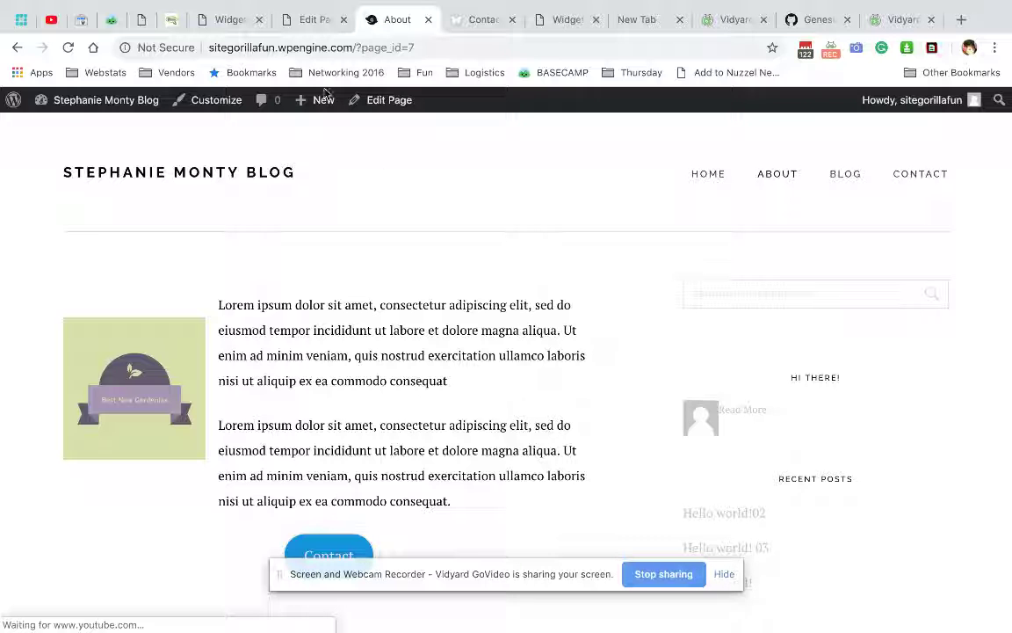
pyautogui.click(230, 19)
pyautogui.scroll(-2, 73, 424)
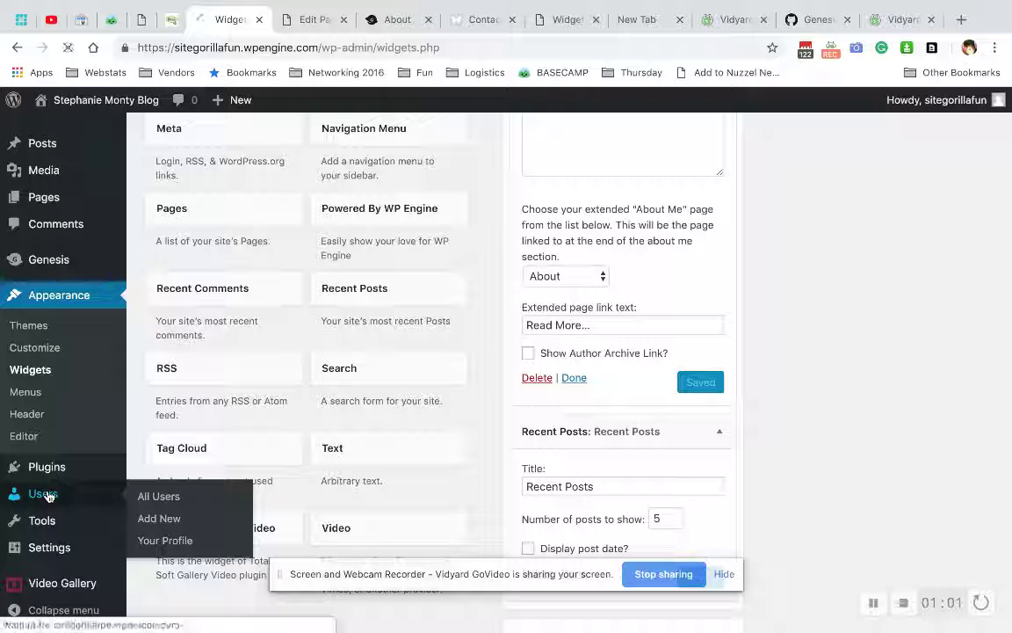
# Review the admin user's profile, which has an empty Biographical Info and the default picture
pyautogui.click(48, 497)
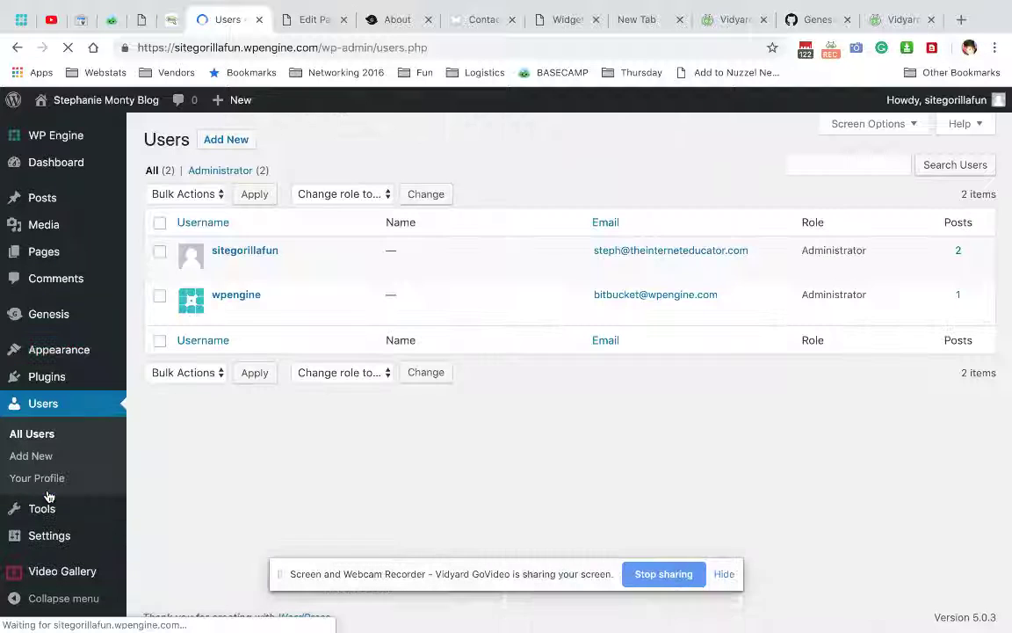
pyautogui.click(255, 256)
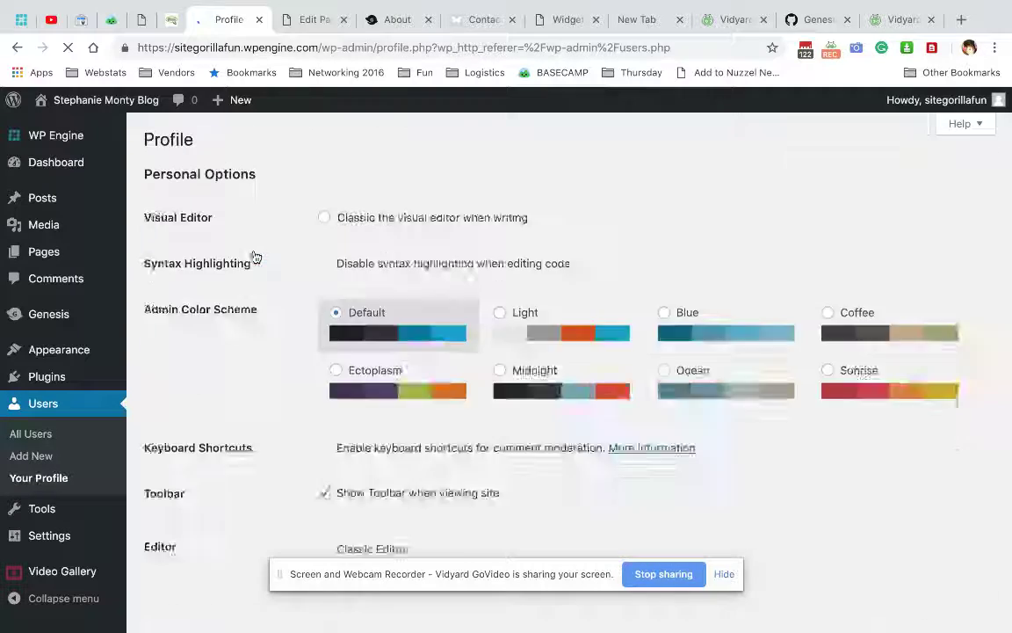
pyautogui.scroll(-3, 254, 255)
pyautogui.scroll(-12, 255, 254)
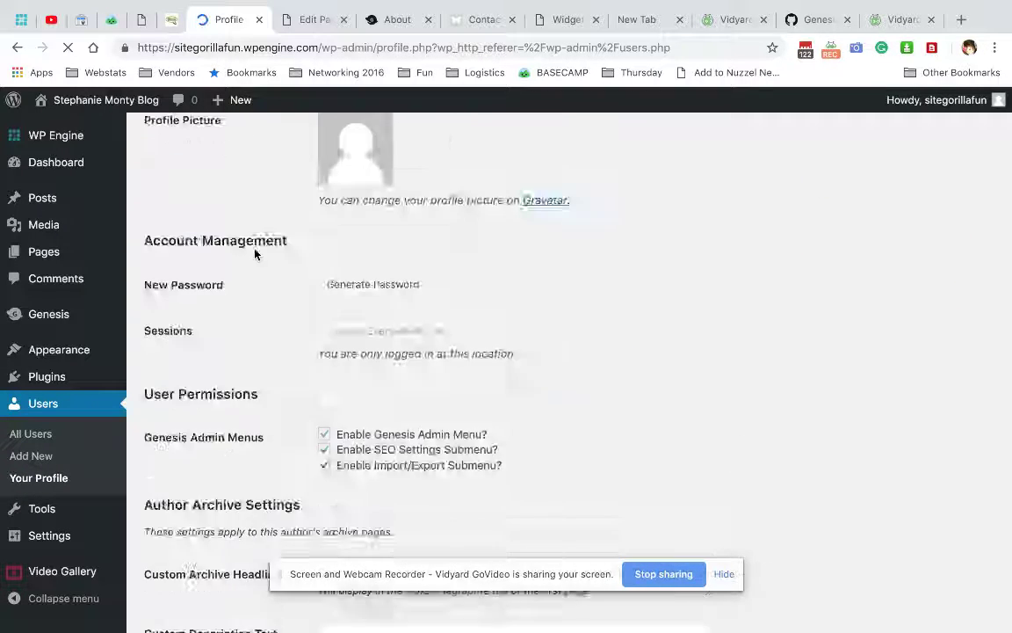
pyautogui.scroll(3, 345, 279)
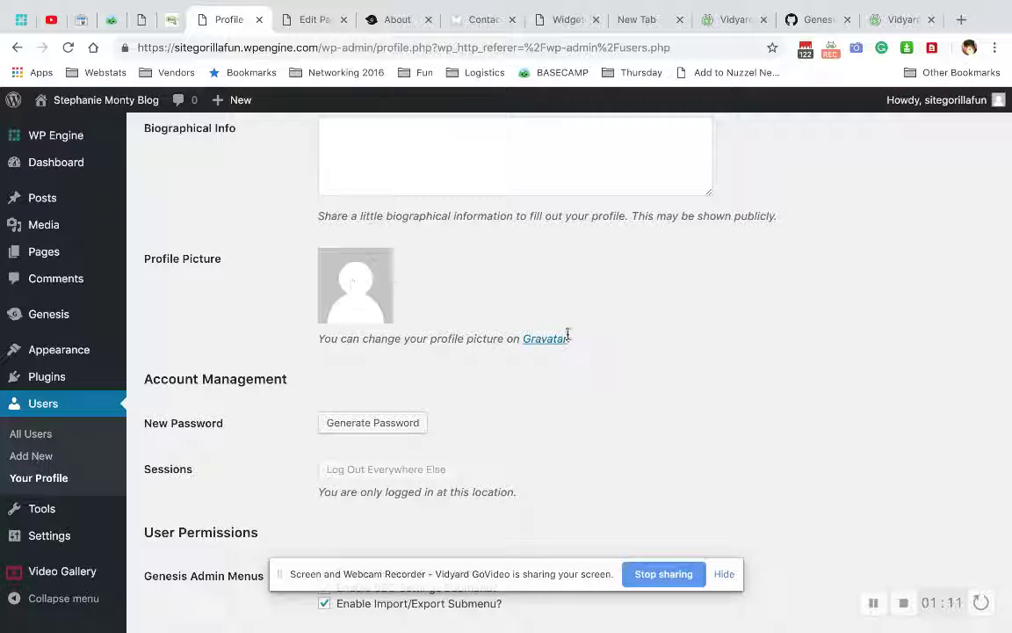
pyautogui.scroll(8, 461, 300)
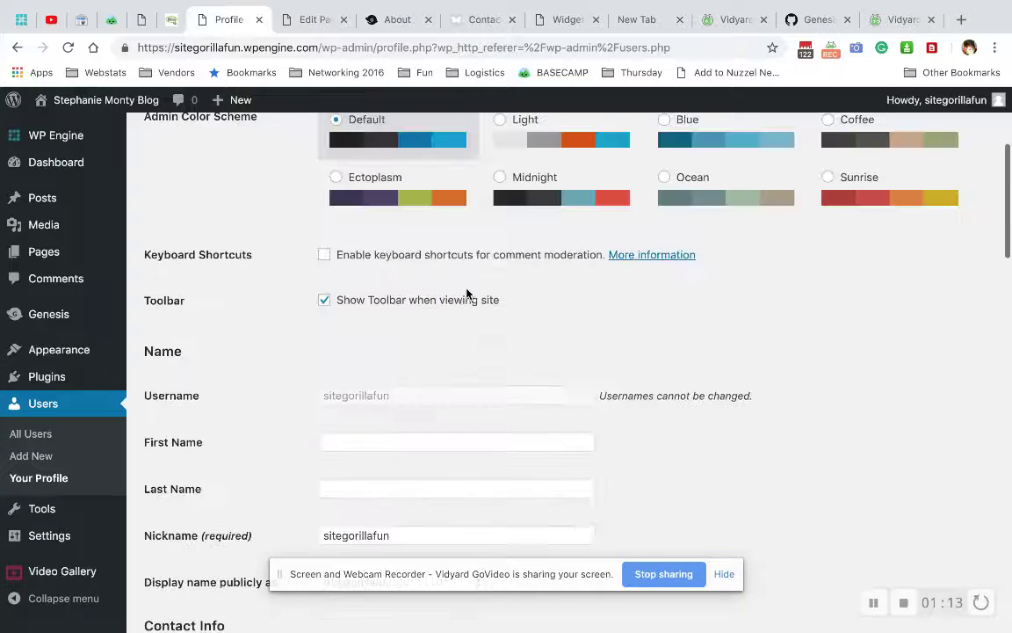
pyautogui.scroll(-3, 464, 303)
pyautogui.scroll(-6, 466, 309)
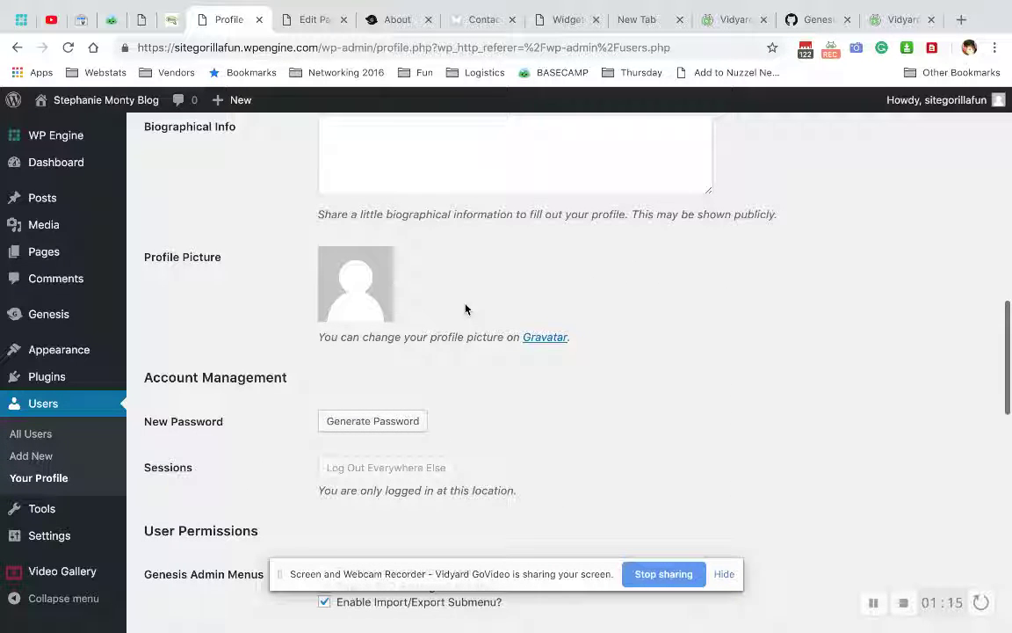
pyautogui.click(50, 378)
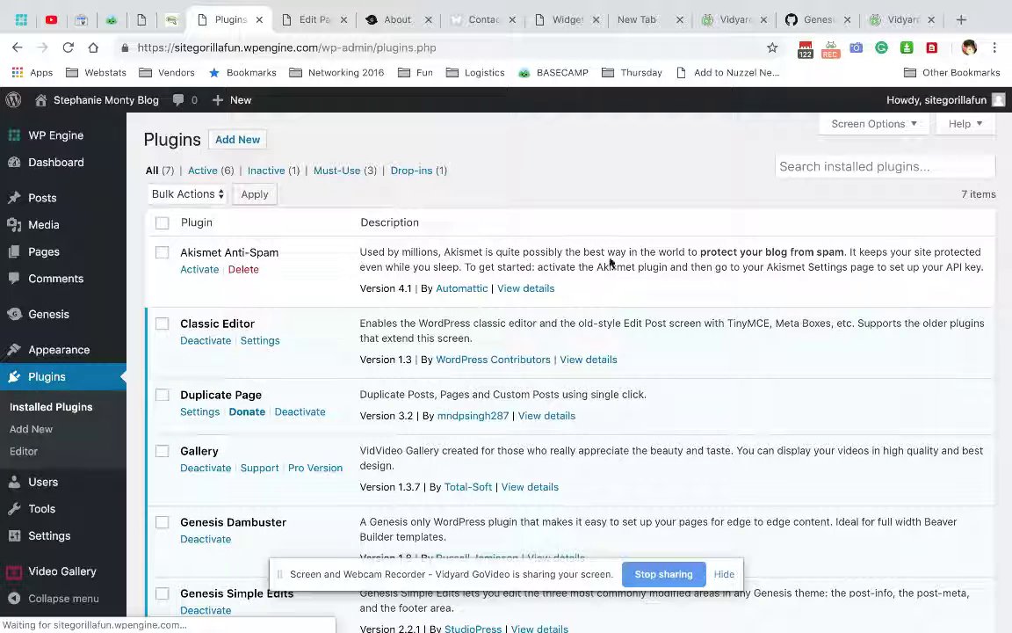
# Search the Add New plugin directory for 'user profile image'
pyautogui.click(800, 172)
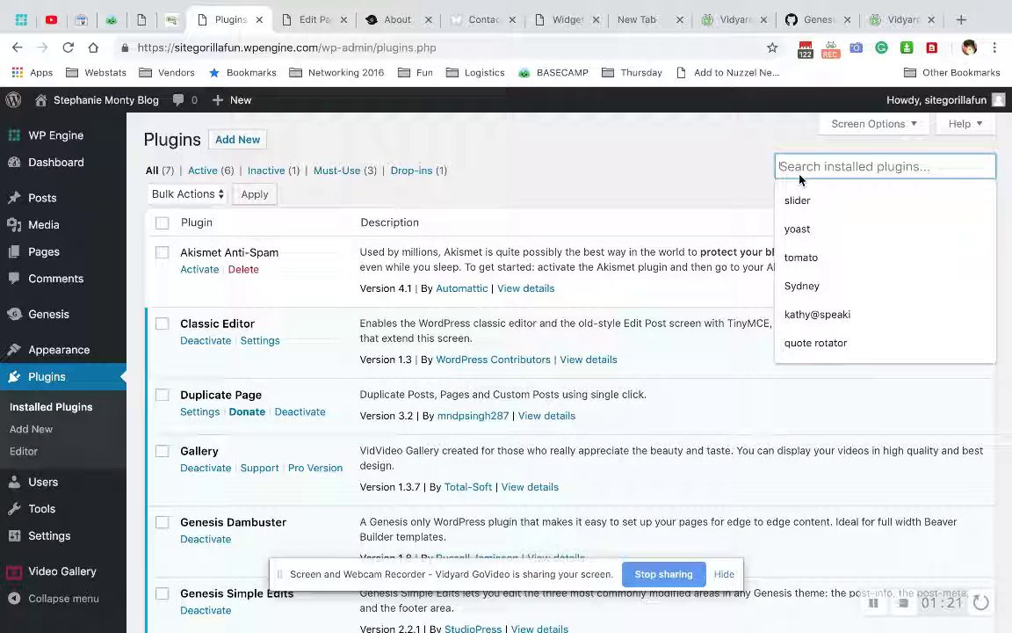
pyautogui.write('user pr')
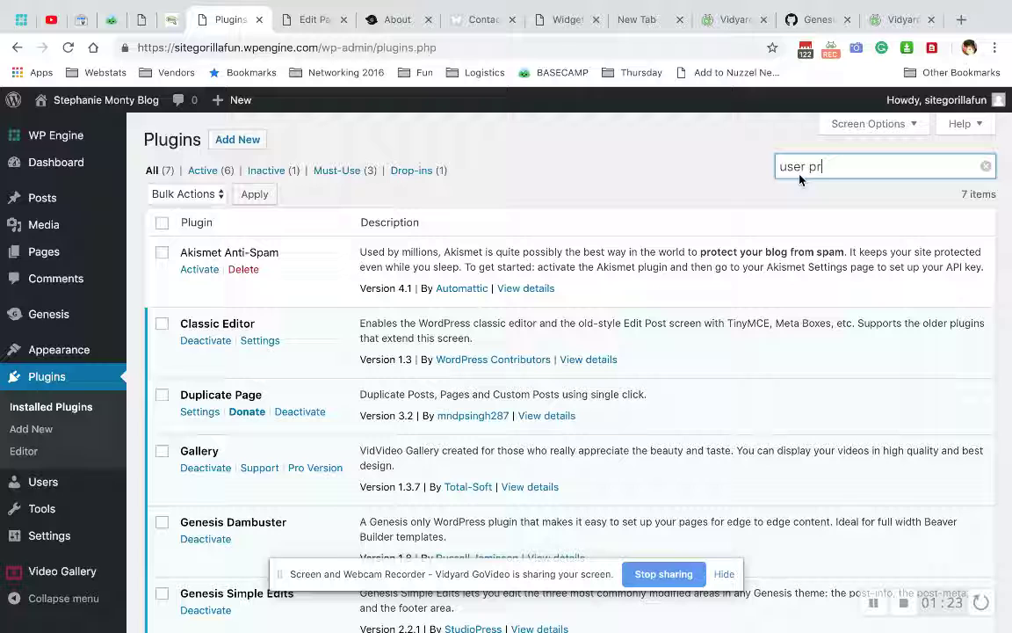
pyautogui.write('ofile')
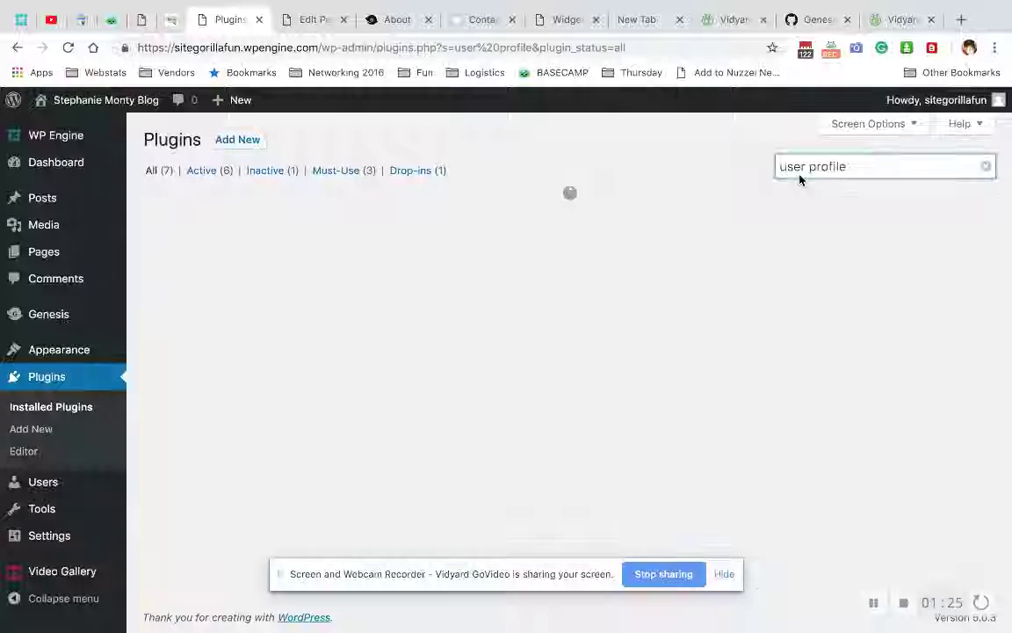
pyautogui.write(' image')
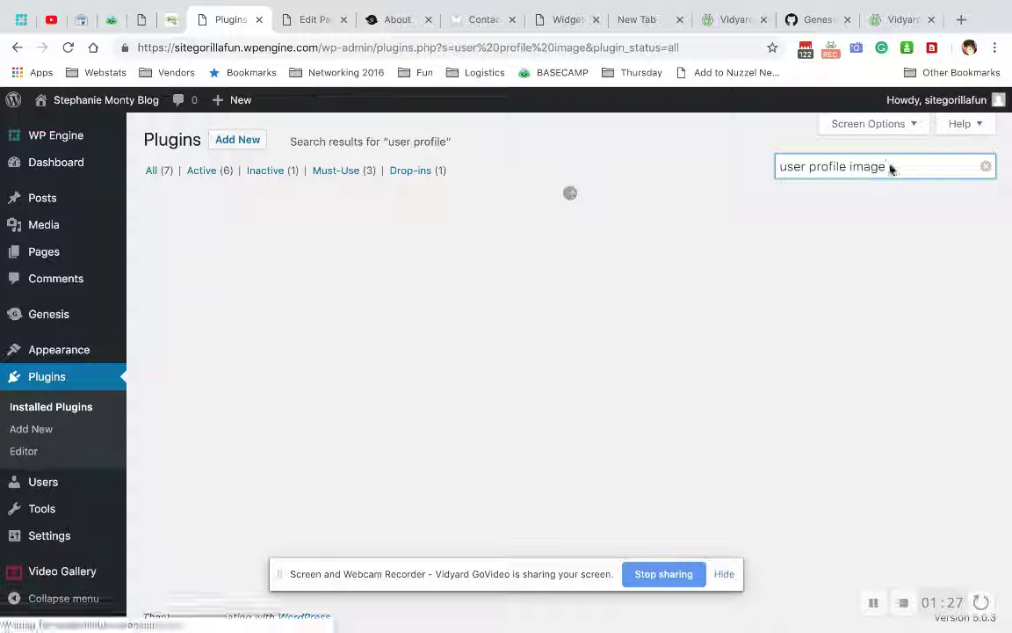
pyautogui.moveTo(891, 168); pyautogui.dragTo(778, 173)
pyautogui.hotkey('ctrl', 'c')
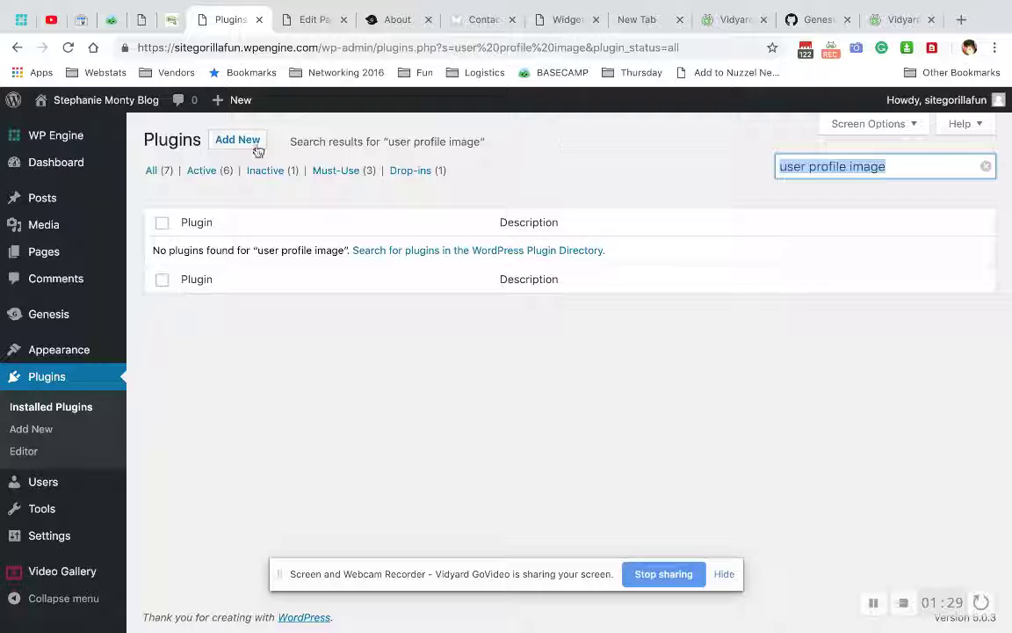
pyautogui.click(251, 146)
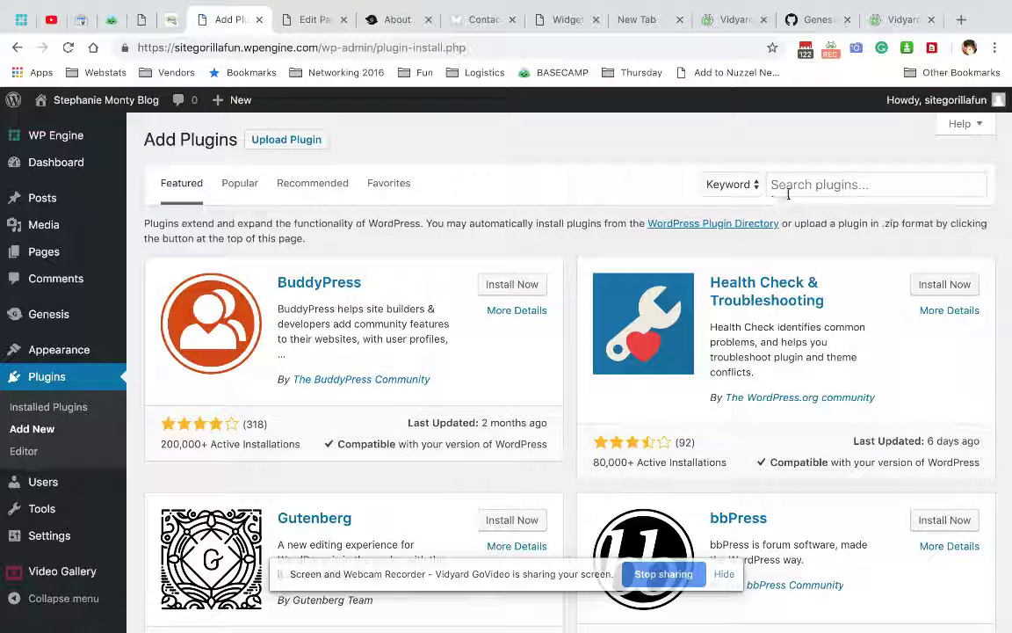
pyautogui.click(790, 188)
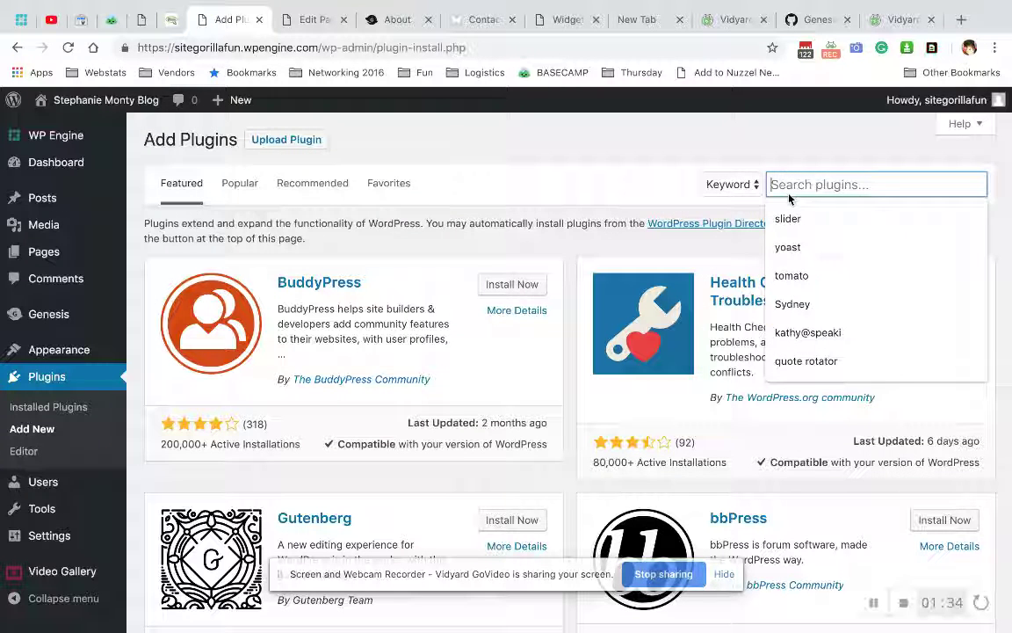
pyautogui.hotkey('ctrl', 'v')
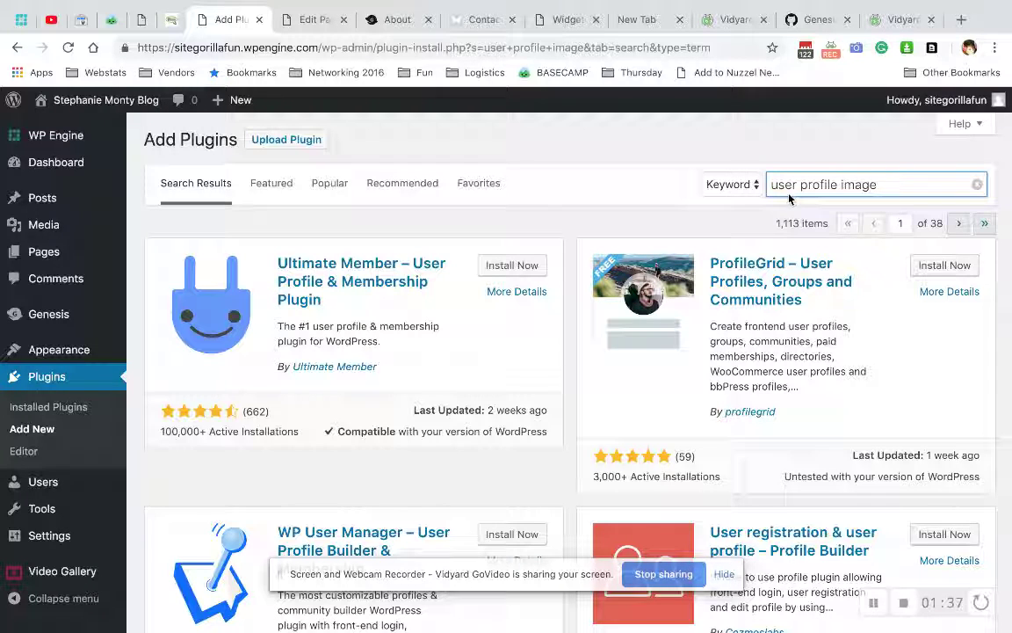
# Install and activate the User Profile Picture plugin
pyautogui.scroll(-2, 688, 331)
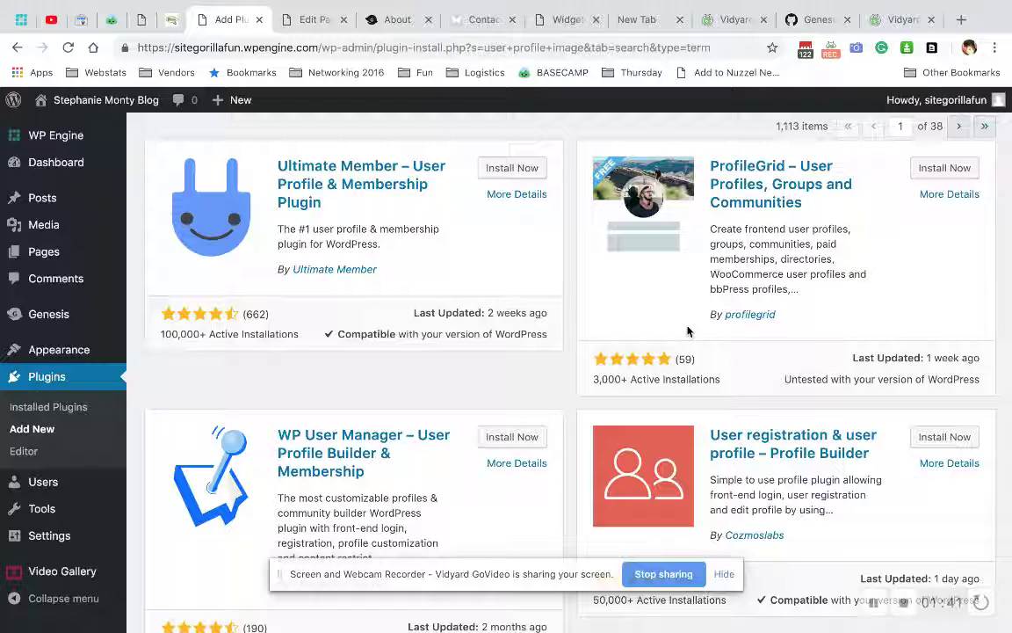
pyautogui.scroll(-2, 685, 322)
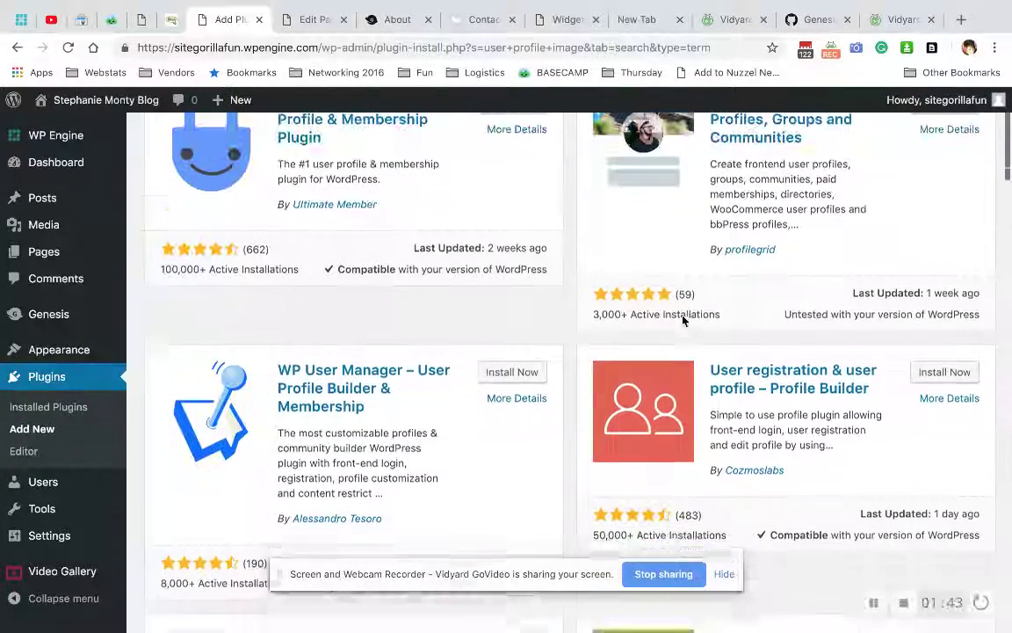
pyautogui.scroll(-5, 683, 322)
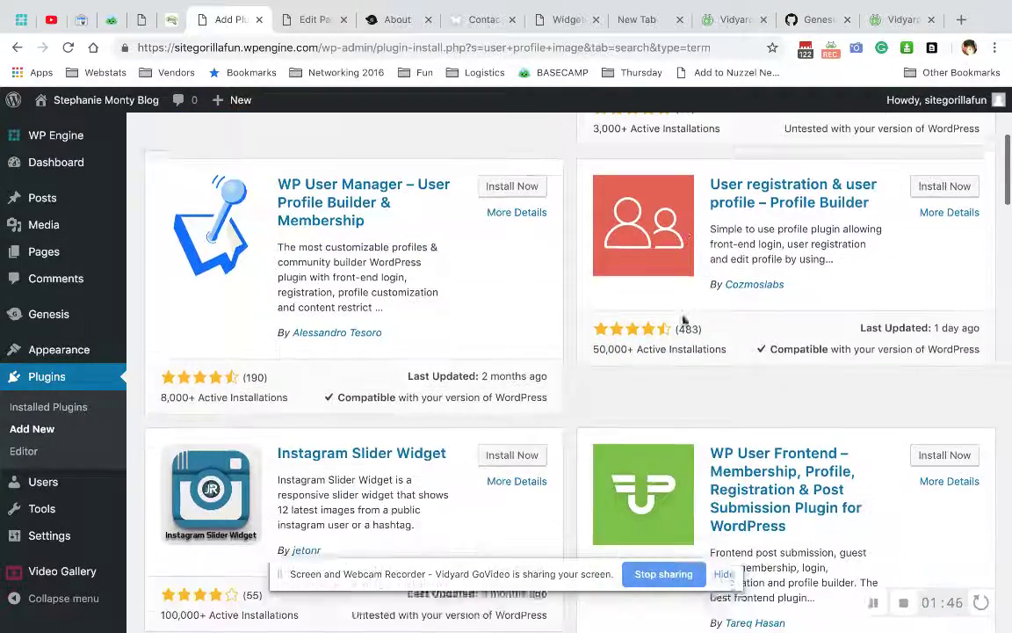
pyautogui.scroll(-6, 682, 315)
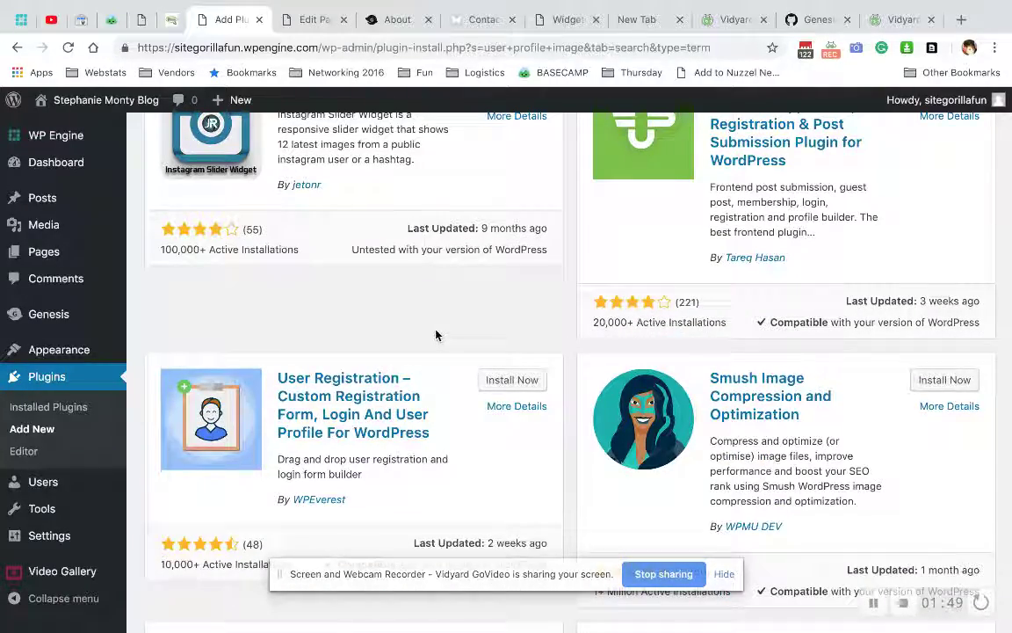
pyautogui.scroll(-7, 436, 337)
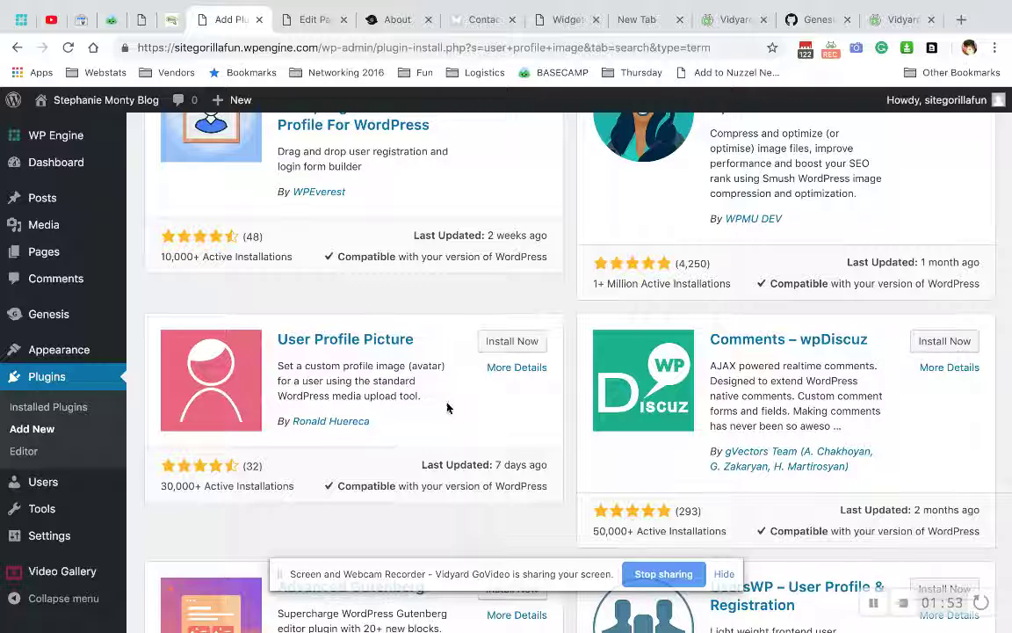
pyautogui.click(506, 342)
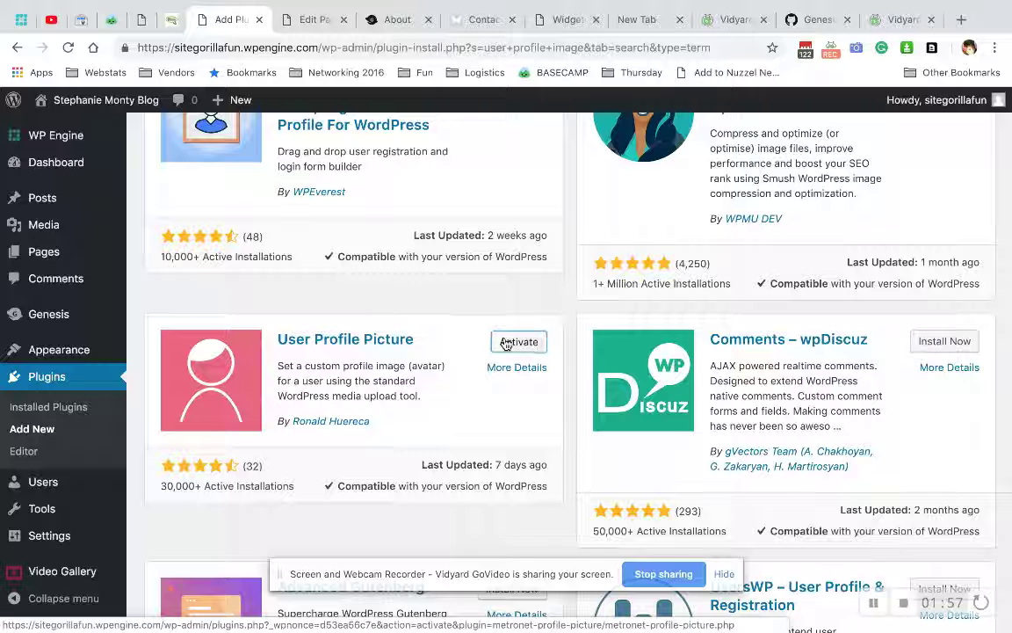
pyautogui.click(507, 343)
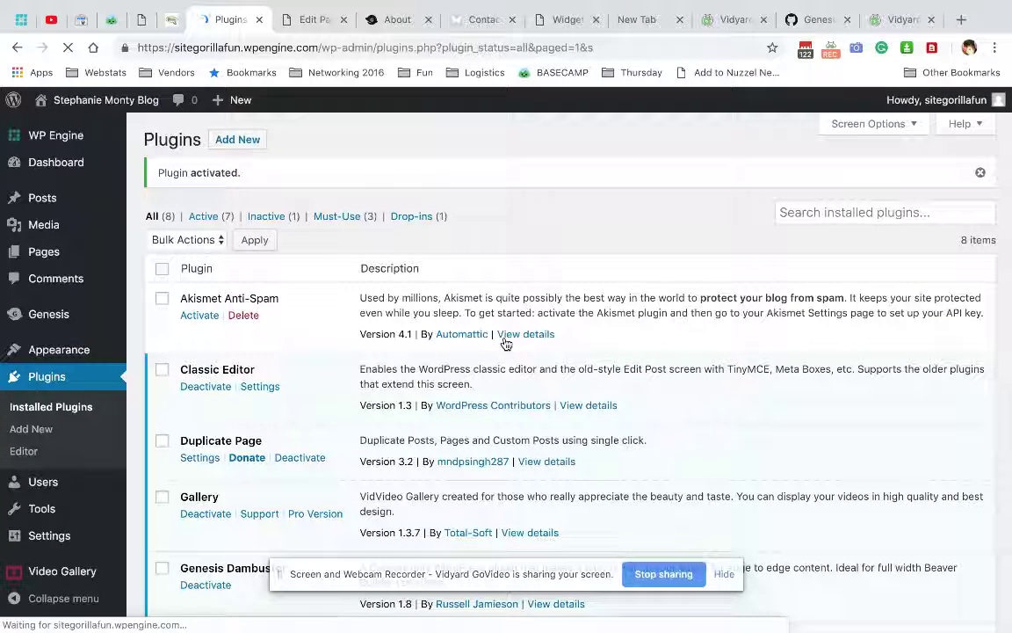
# Open the admin user's profile from the Users list for editing
pyautogui.moveTo(46, 519)
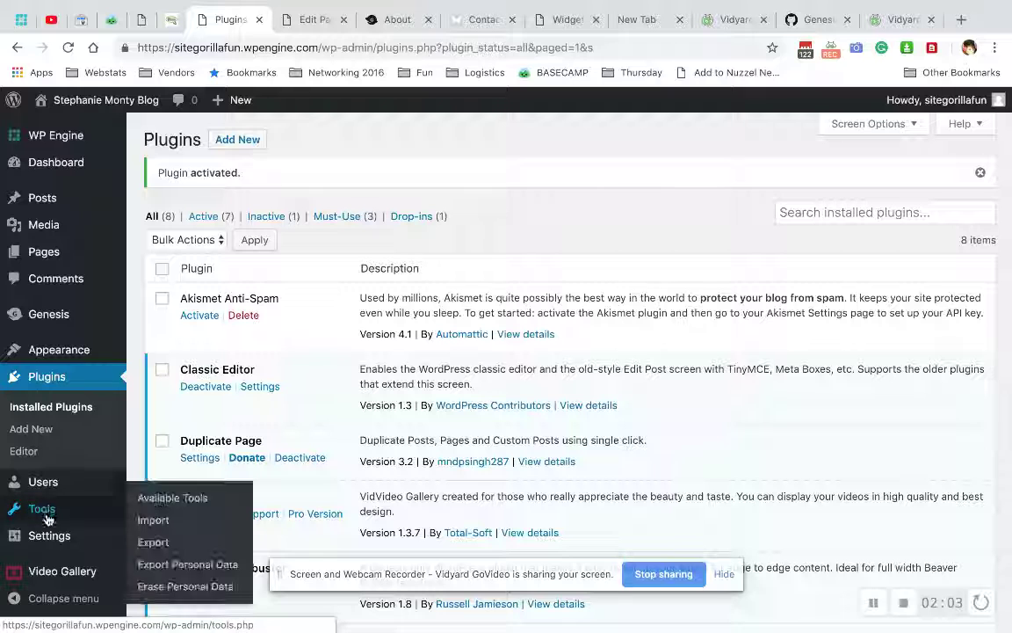
pyautogui.click(46, 488)
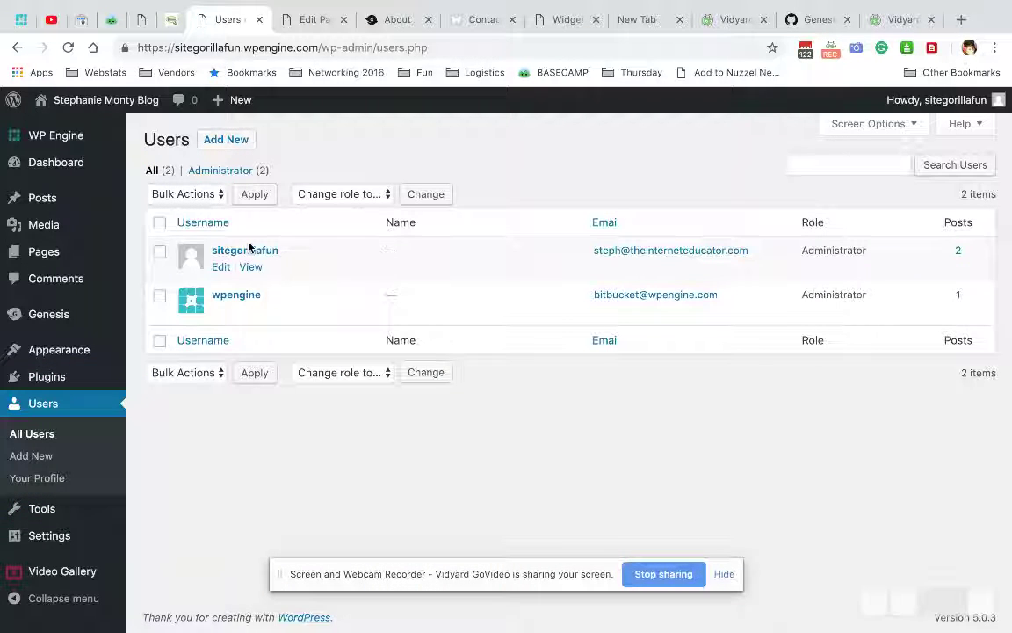
pyautogui.click(246, 251)
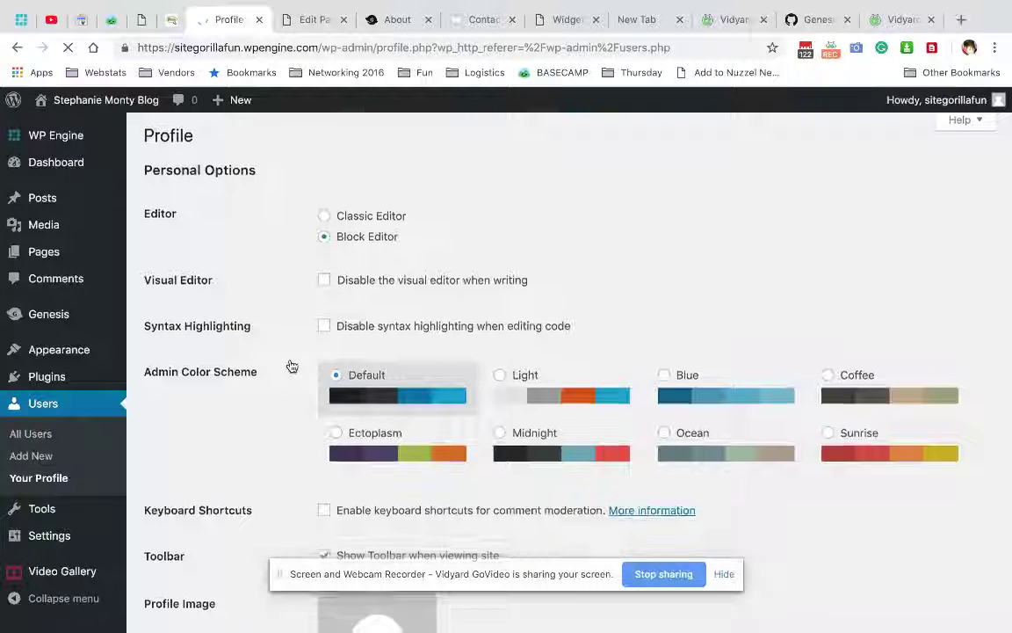
pyautogui.scroll(-5, 291, 365)
pyautogui.scroll(1, 291, 366)
# Set the sunflower from the Media Library as the profile image and update the profile
pyautogui.click(370, 352)
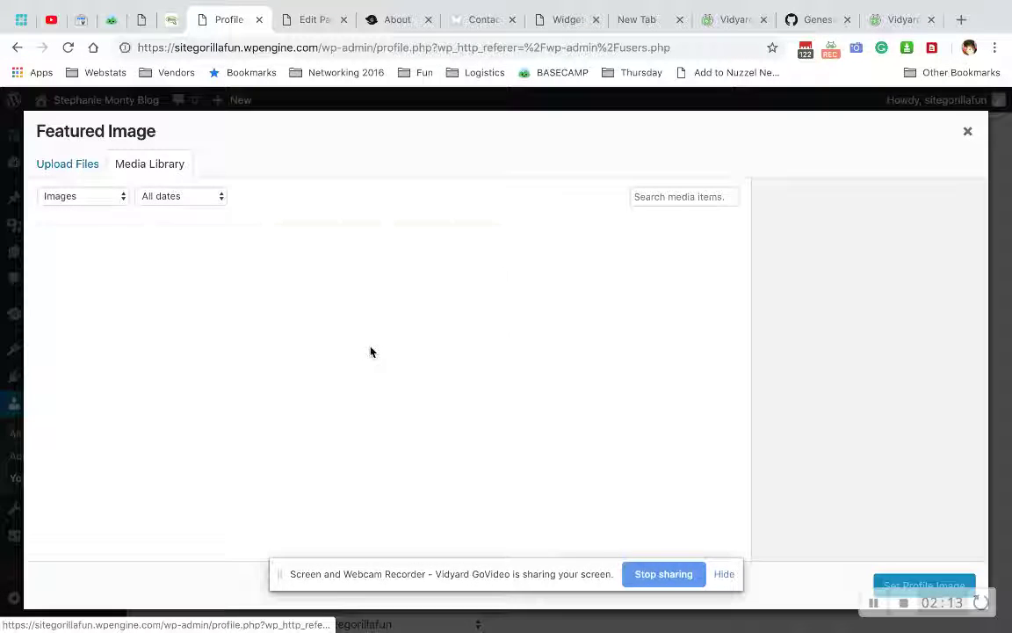
pyautogui.click(116, 297)
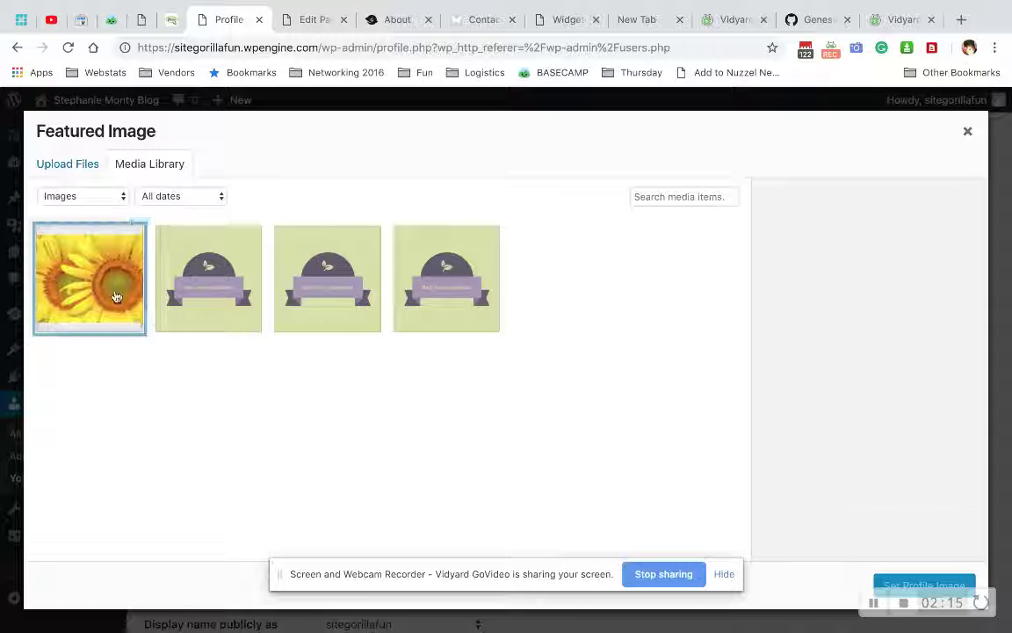
pyautogui.click(910, 584)
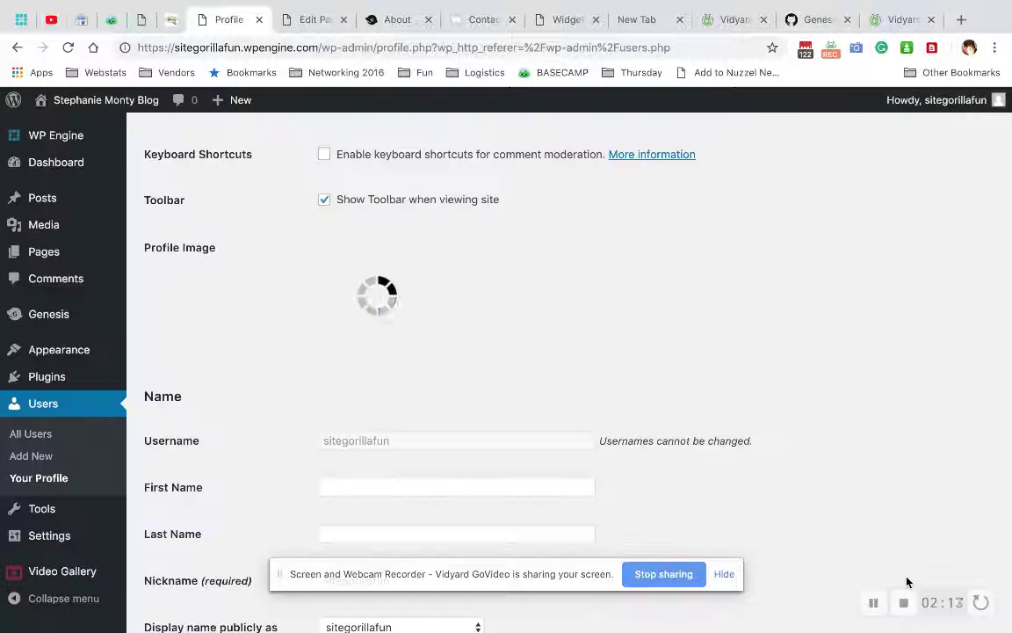
pyautogui.scroll(-3, 568, 332)
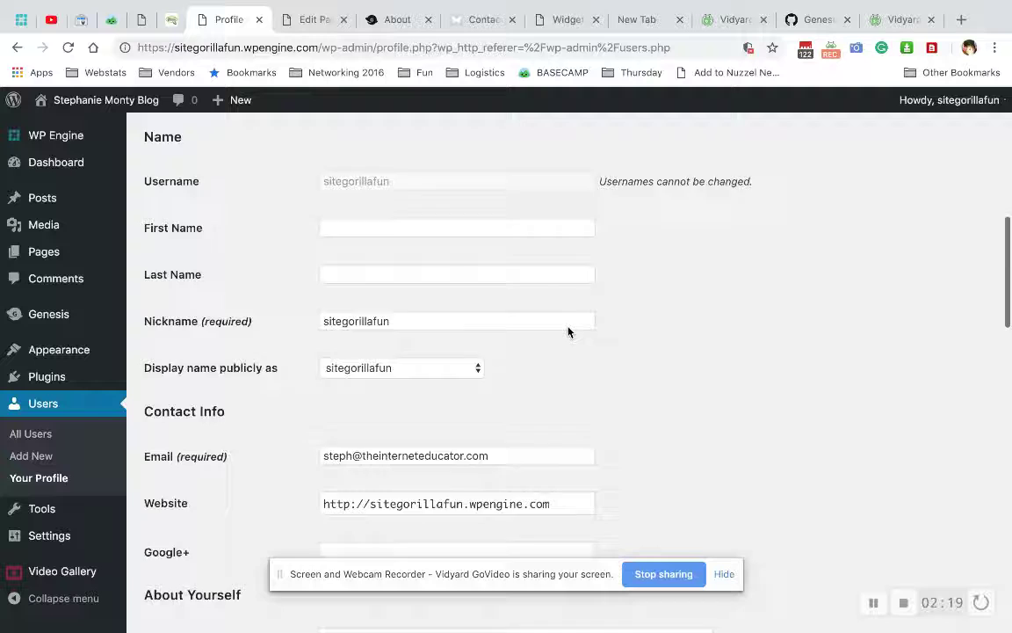
pyautogui.scroll(-10, 568, 332)
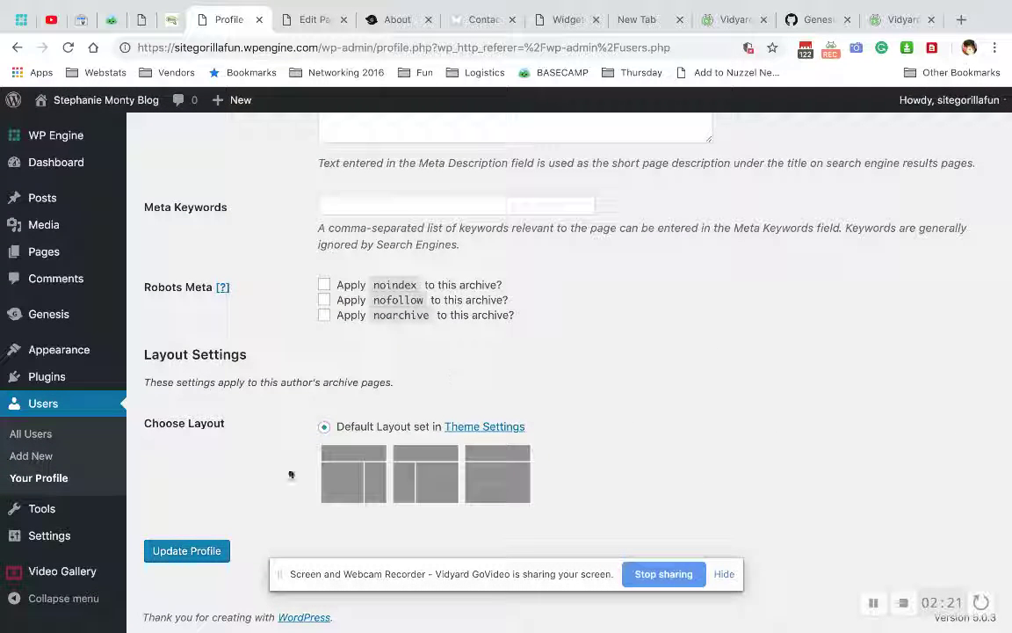
pyautogui.click(192, 563)
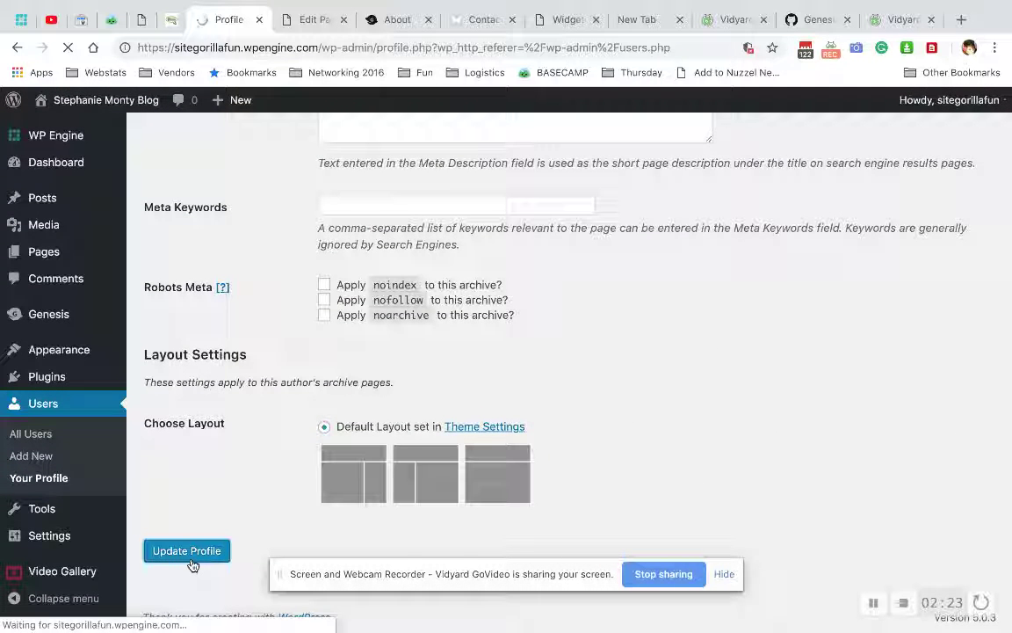
pyautogui.click(390, 21)
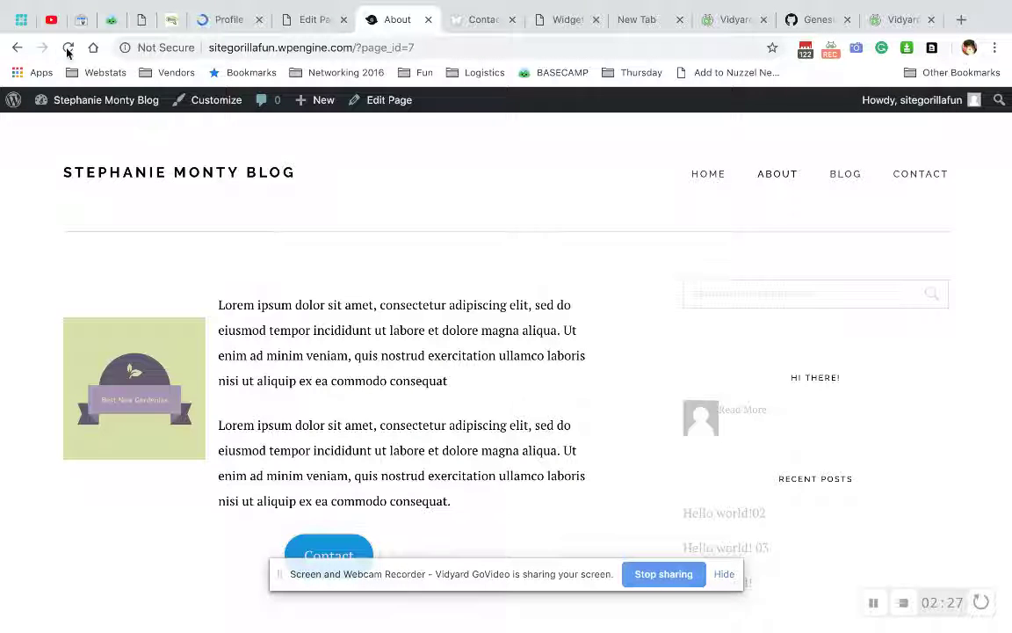
# Reload the About page to confirm the sunflower avatar in the Hi There! widget
pyautogui.click(69, 49)
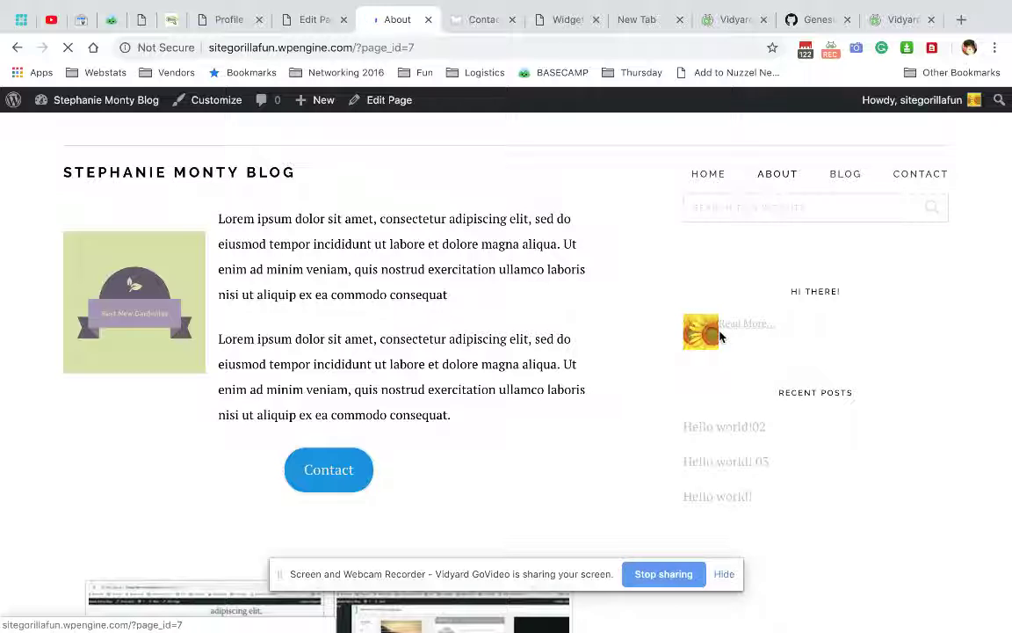
pyautogui.click(315, 21)
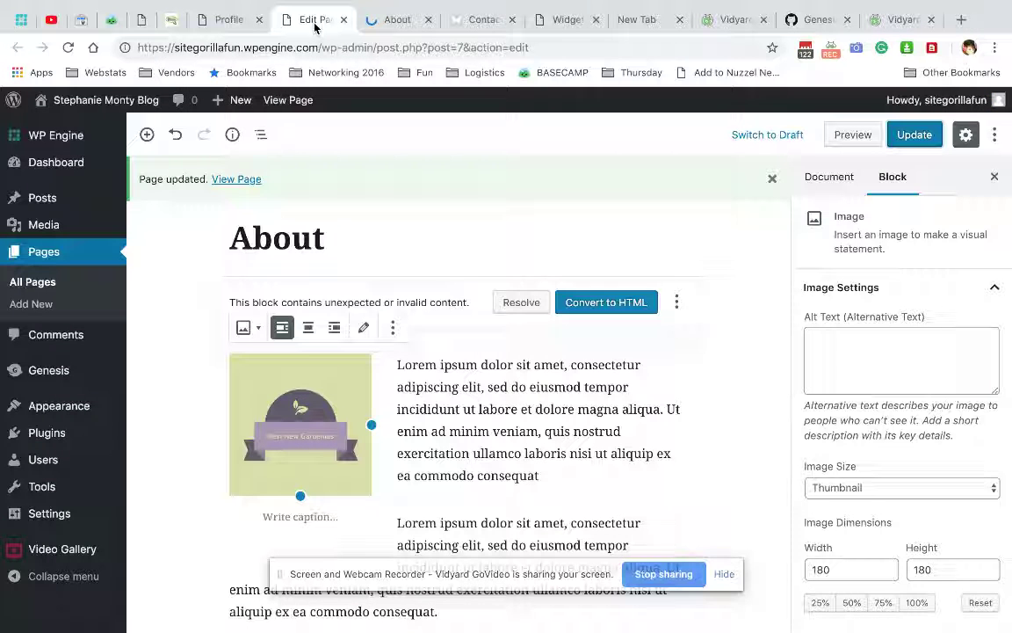
# Write a Biographical Info bio introducing the user's website services, ending with 'Call me!' and a phone number
pyautogui.click(228, 19)
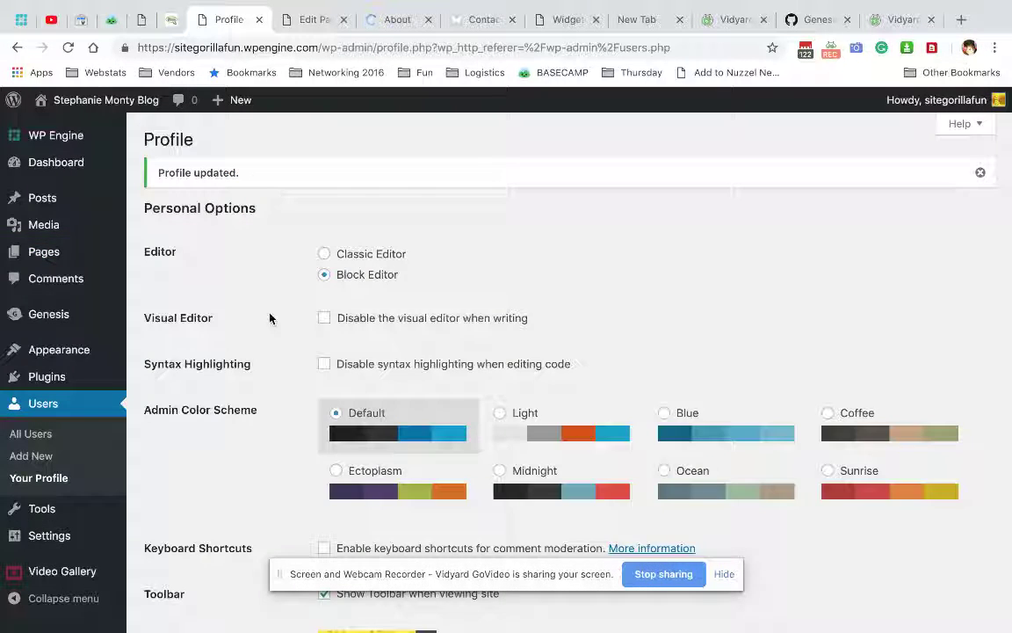
pyautogui.scroll(-3, 269, 318)
pyautogui.scroll(-4, 270, 318)
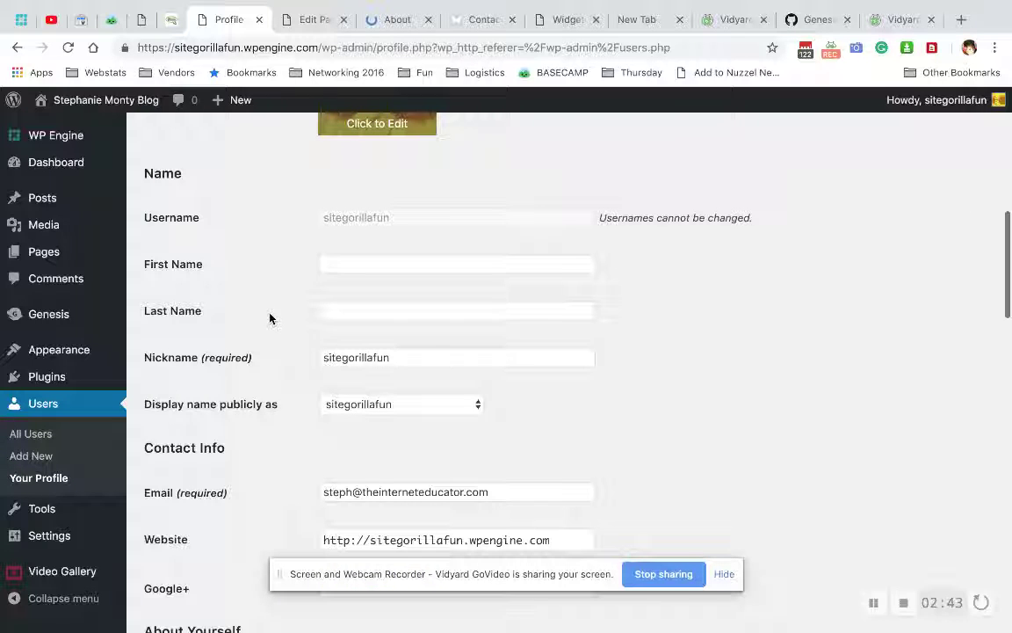
pyautogui.scroll(-5, 270, 318)
pyautogui.click(369, 344)
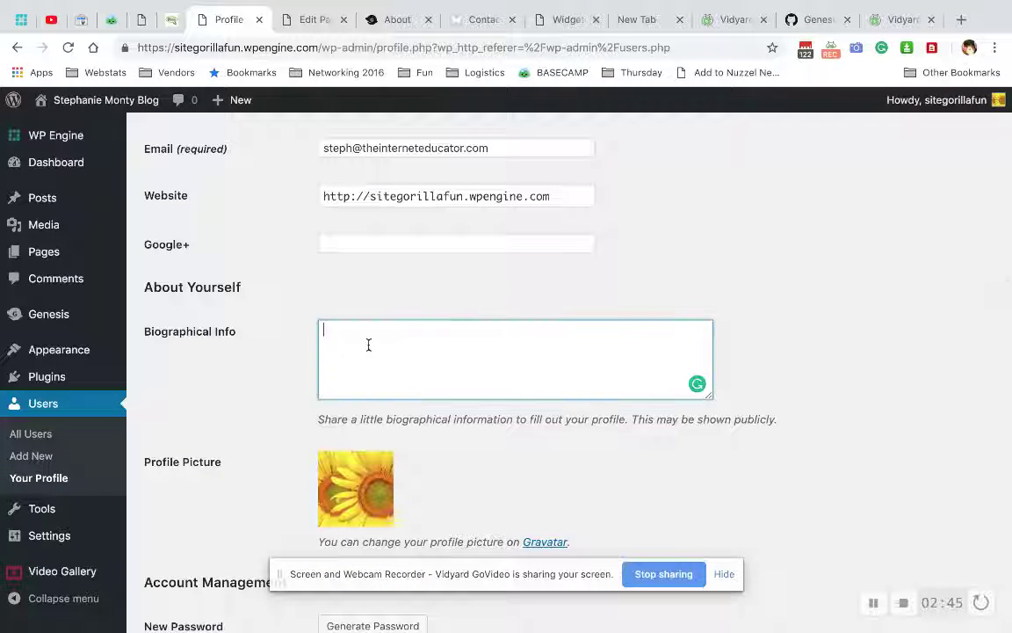
pyautogui.write('Hi, ')
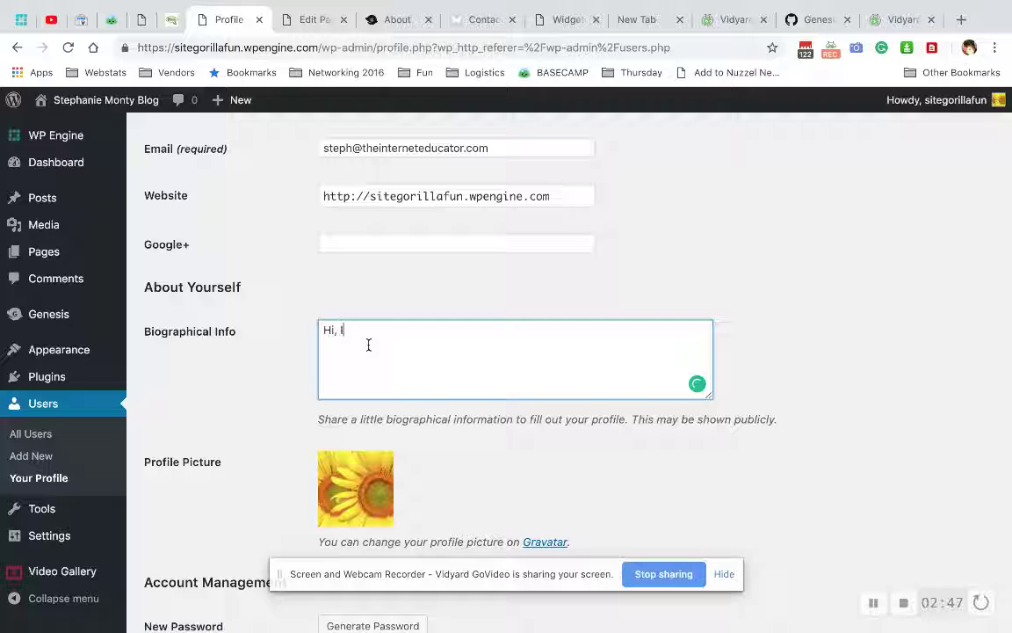
pyautogui.write('Im Steph.')
pyautogui.click(345, 332)
pyautogui.write("'m Steph. I make websites for ")
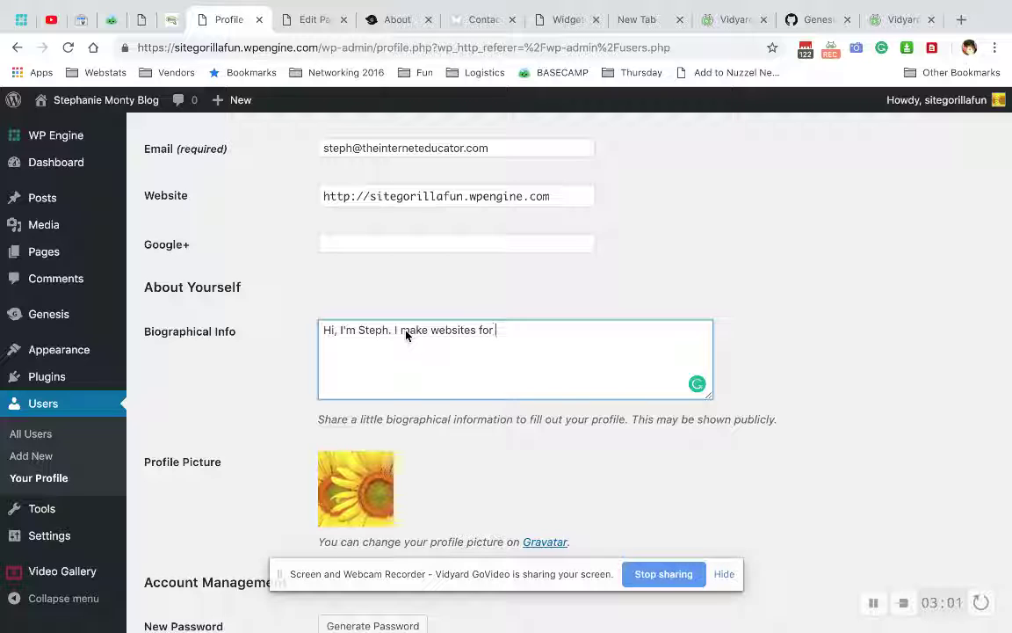
pyautogui.write('a living. Need a n')
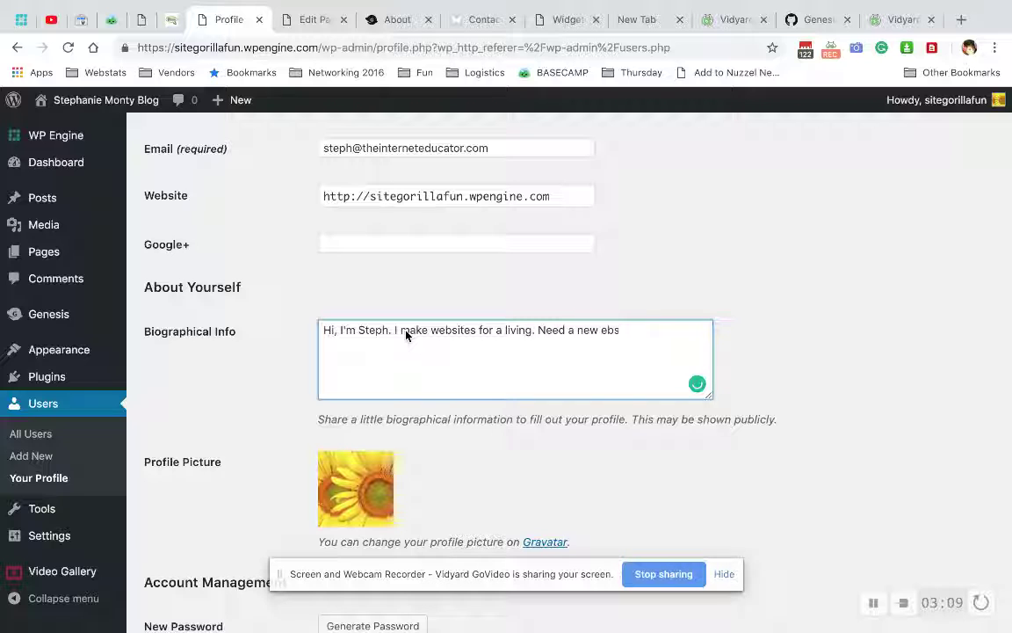
pyautogui.write('ew webs')
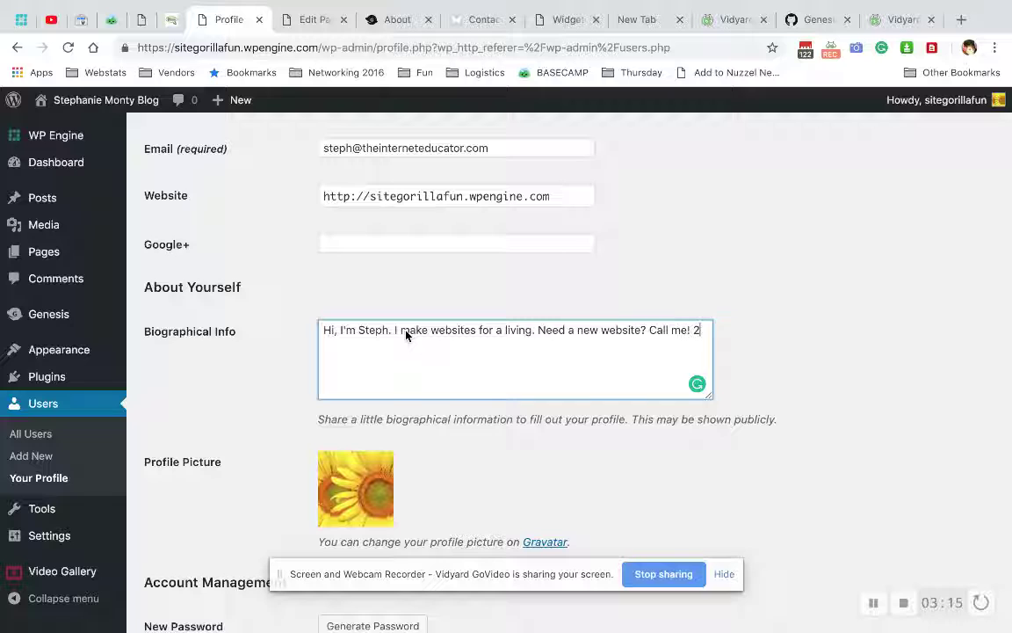
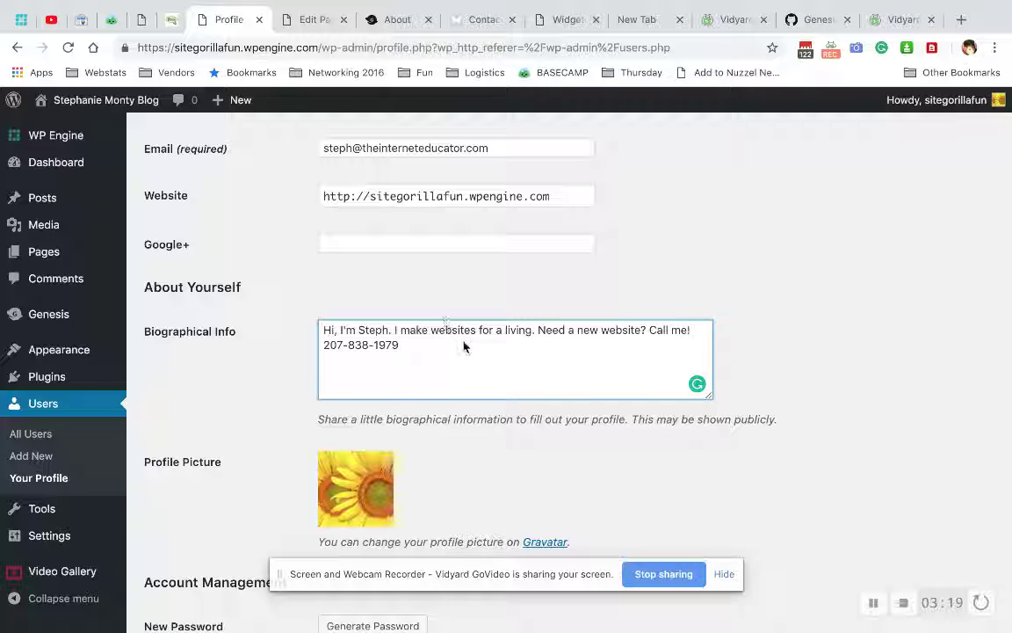
pyautogui.click(324, 350)
# Wrap the bio's phone number in an <a href="tel:+1-…"> link to the same number and submit the profile
pyautogui.write('<a href')
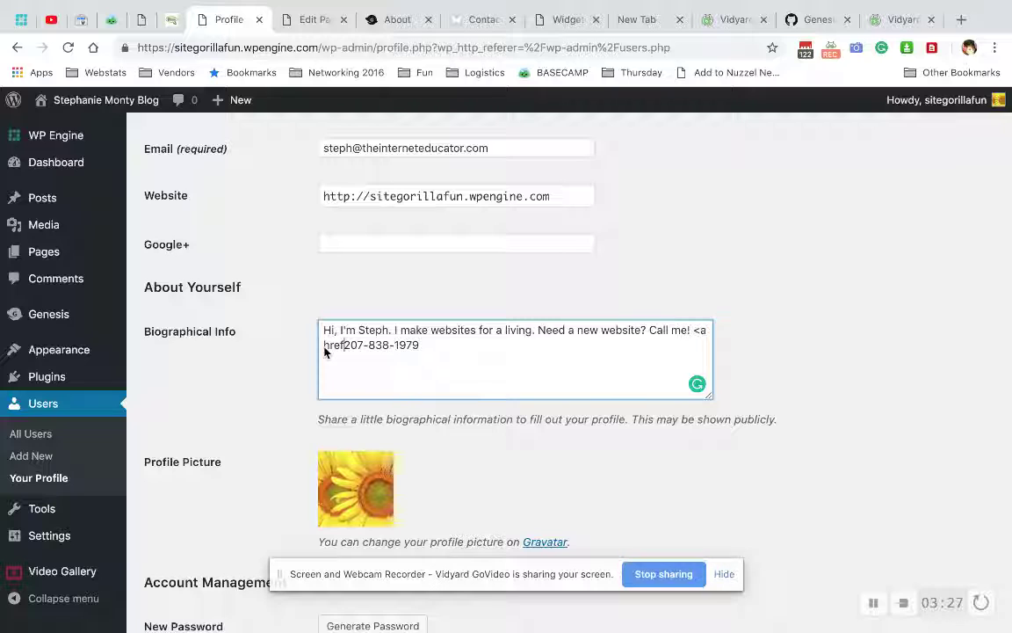
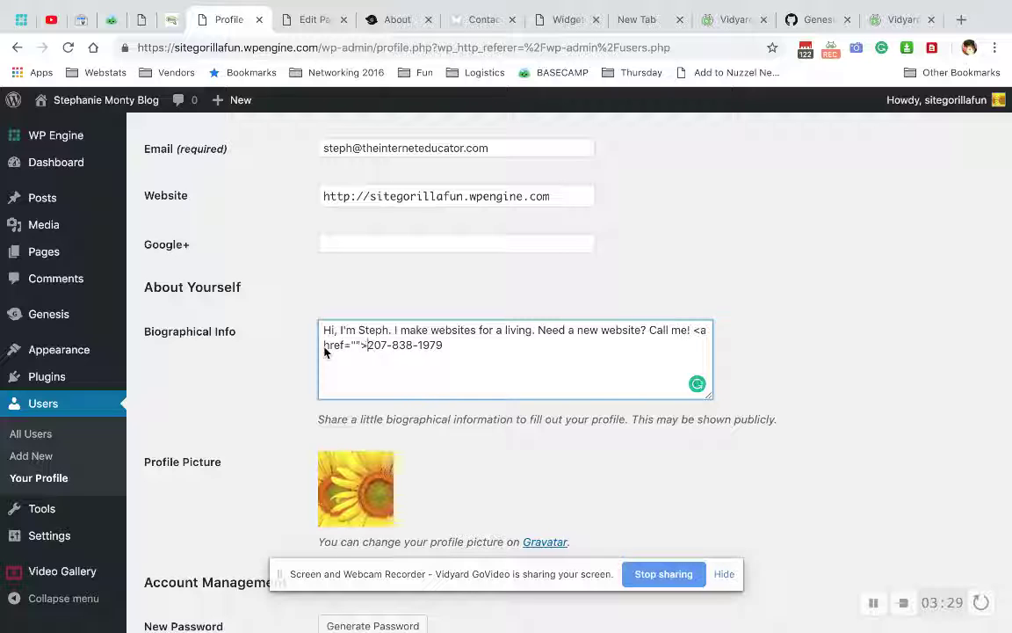
pyautogui.write('</a>')
pyautogui.moveTo(439, 349); pyautogui.dragTo(371, 352)
pyautogui.press('super+c')
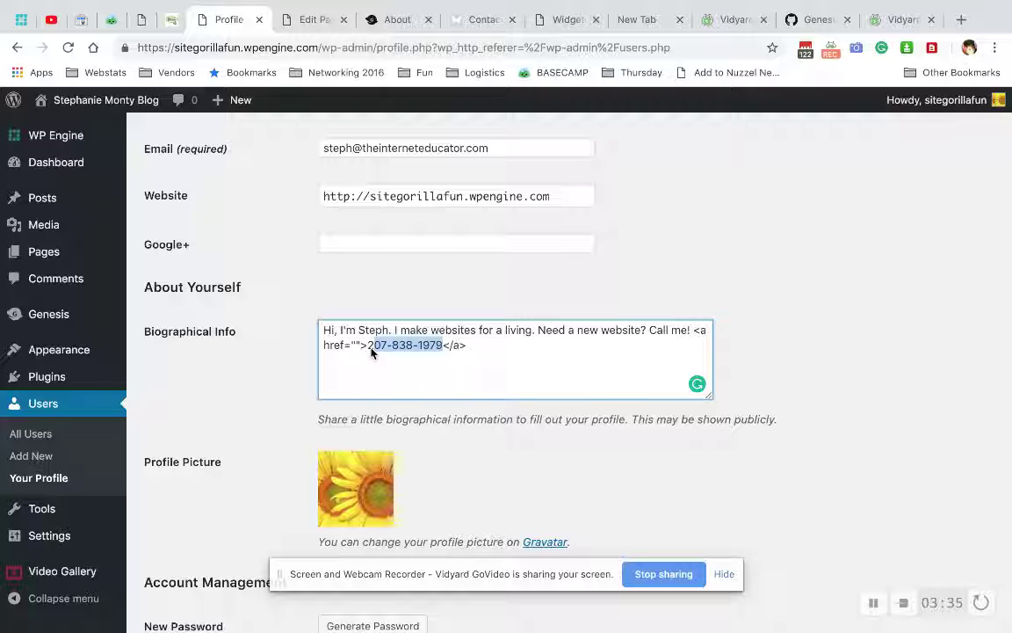
pyautogui.click(356, 348)
pyautogui.write('te')
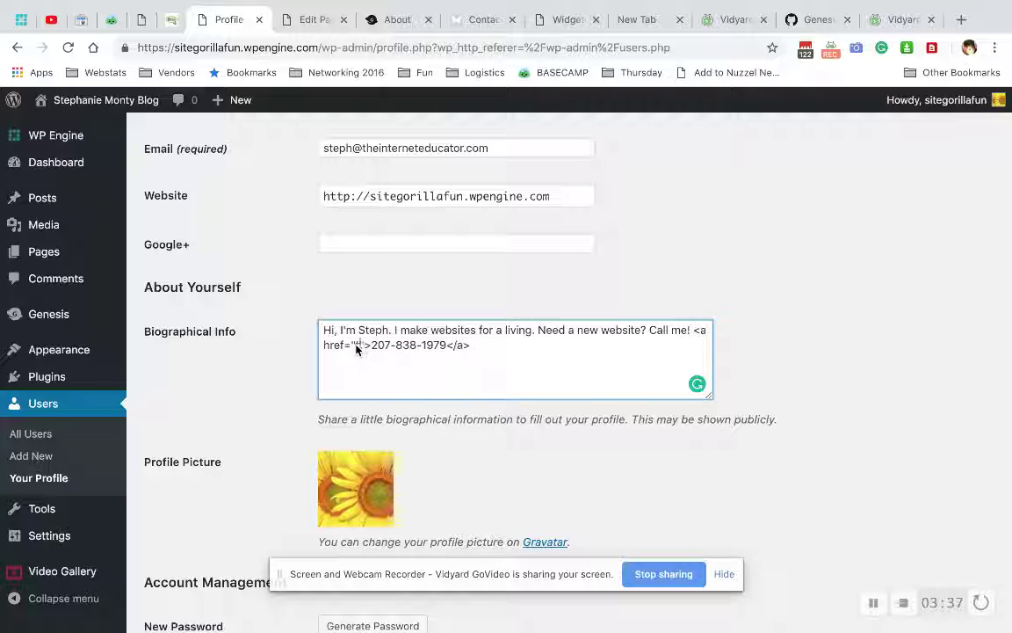
pyautogui.write('l:')
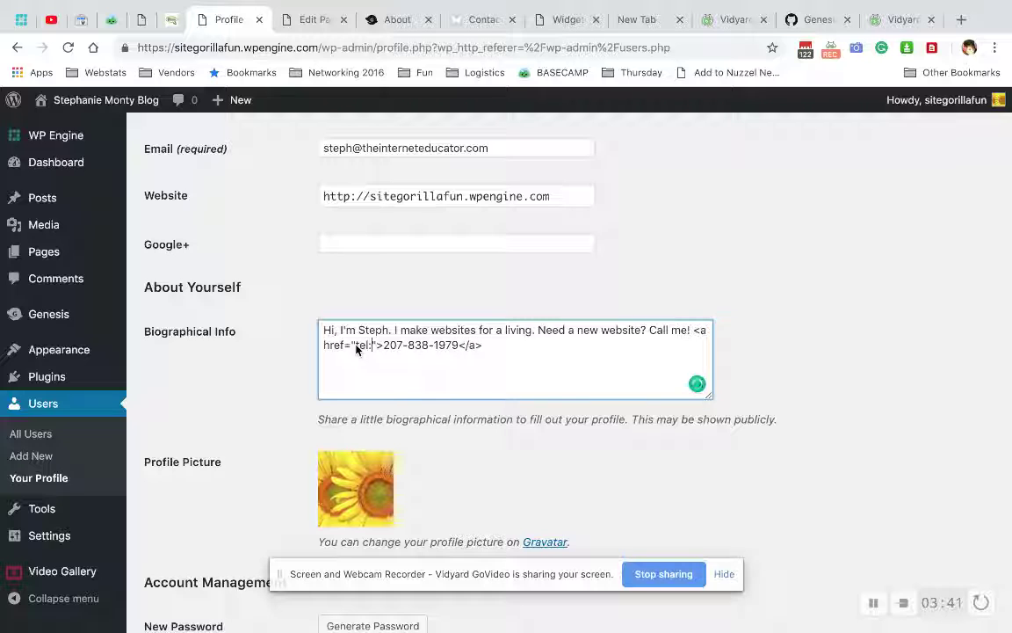
pyautogui.write('+1')
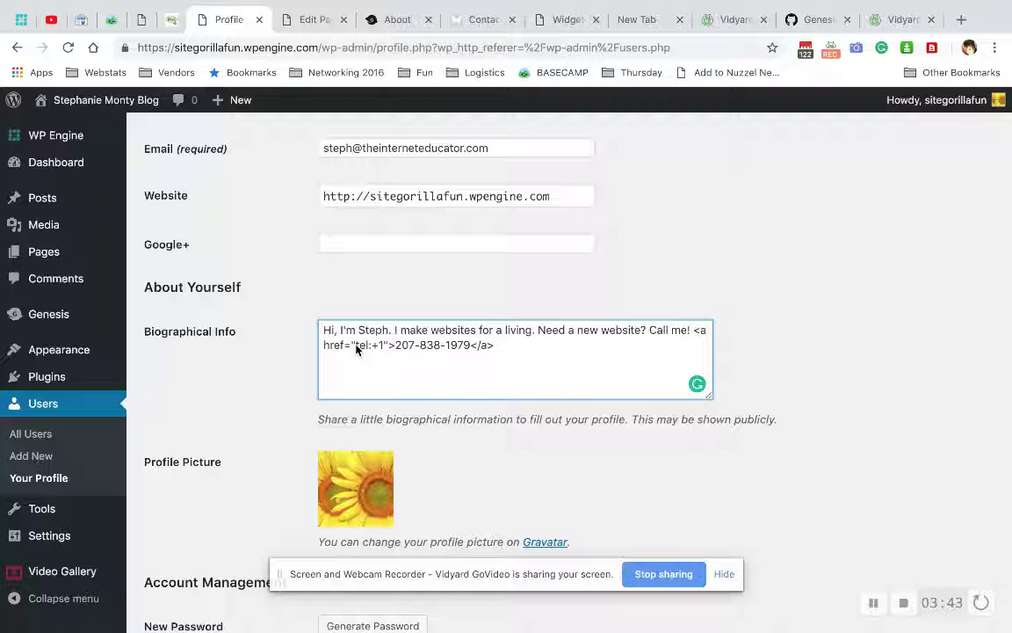
pyautogui.write('-')
pyautogui.press('super+v')
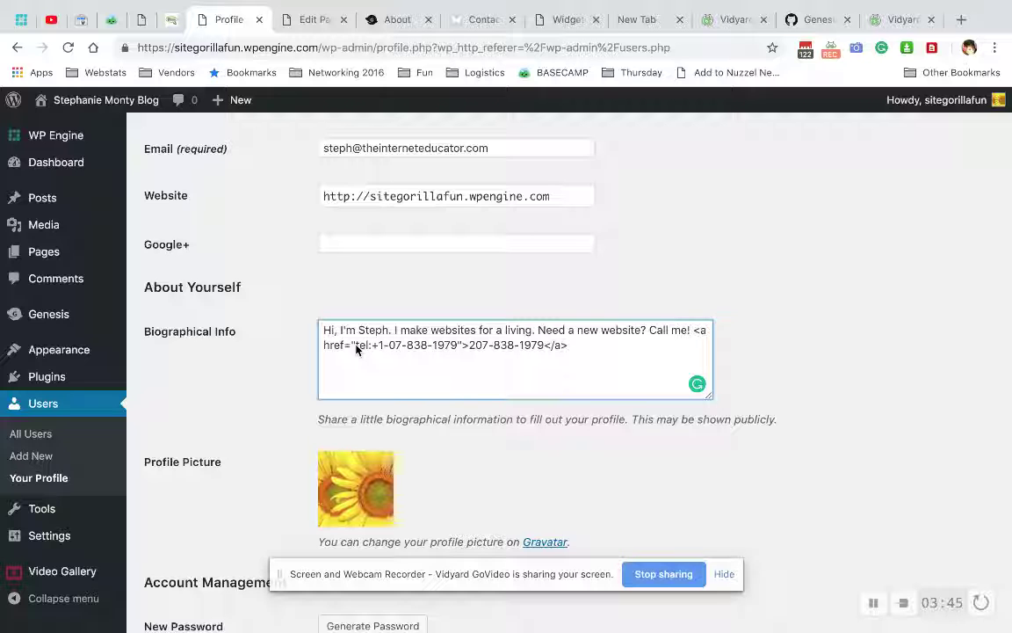
pyautogui.write('2')
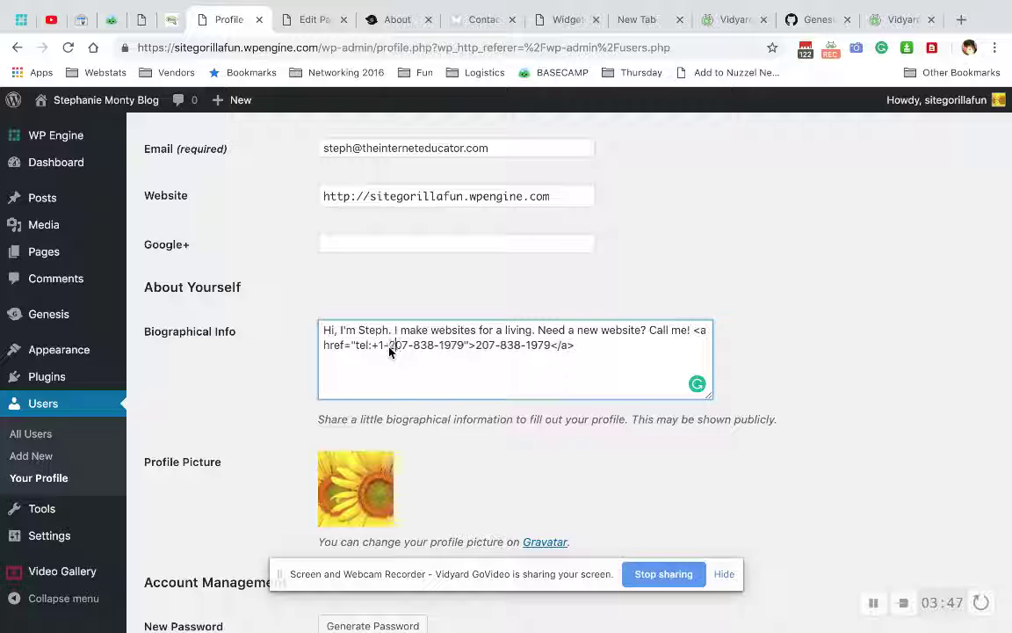
pyautogui.scroll(-10, 535, 465)
pyautogui.scroll(-5, 535, 466)
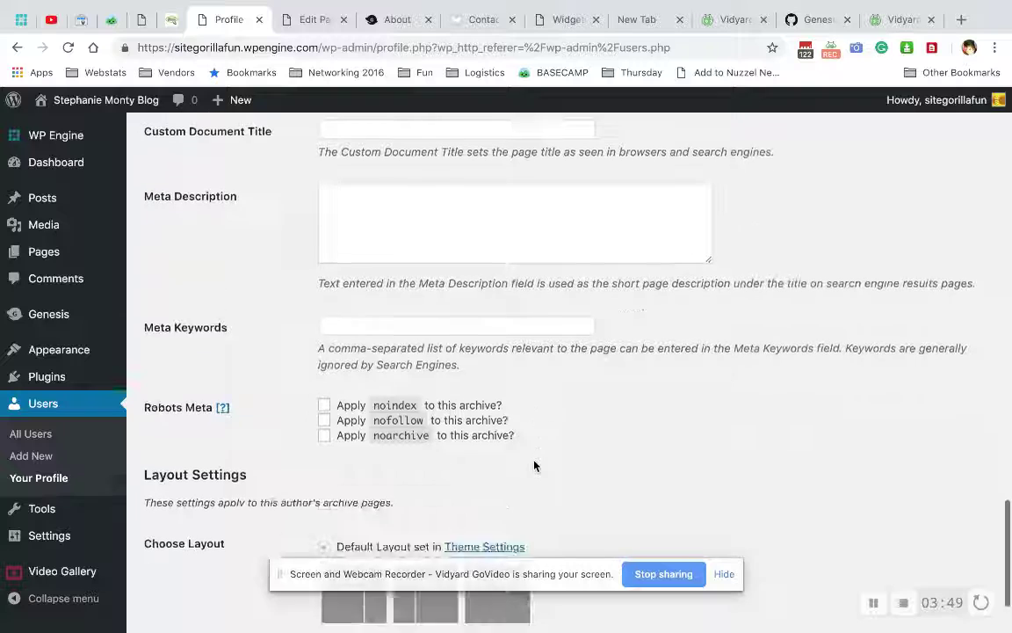
pyautogui.click(207, 551)
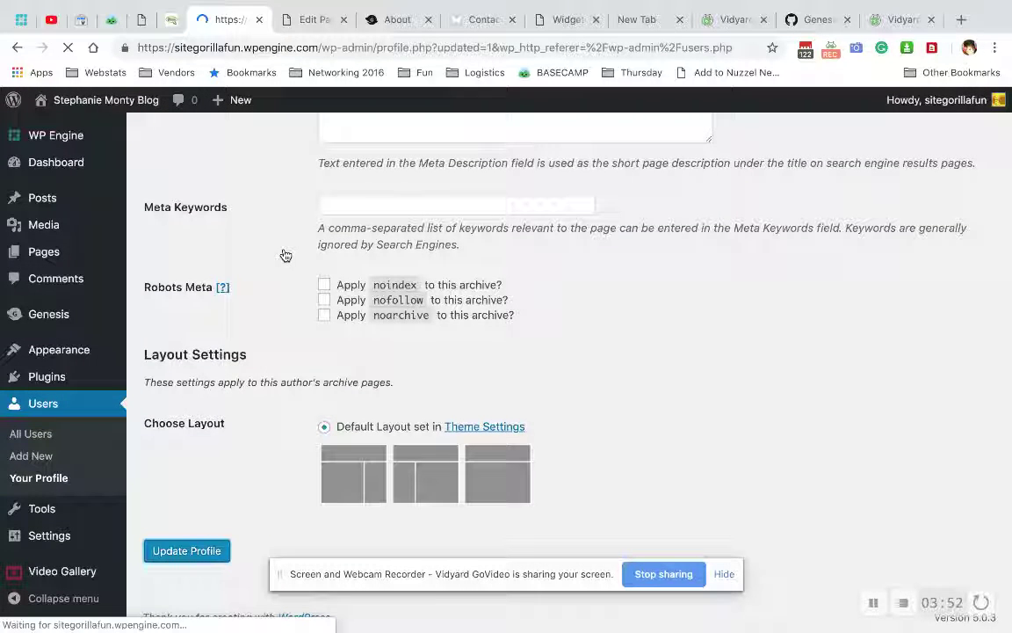
# Reload the live About page to see the sunflower picture with the new bio and phone link
pyautogui.click(380, 26)
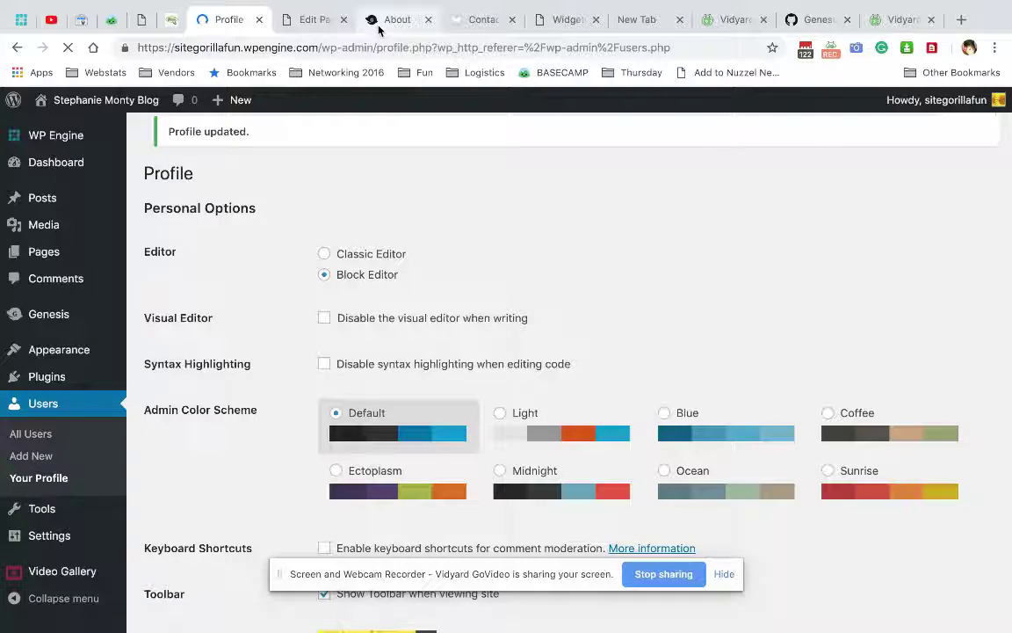
pyautogui.click(68, 51)
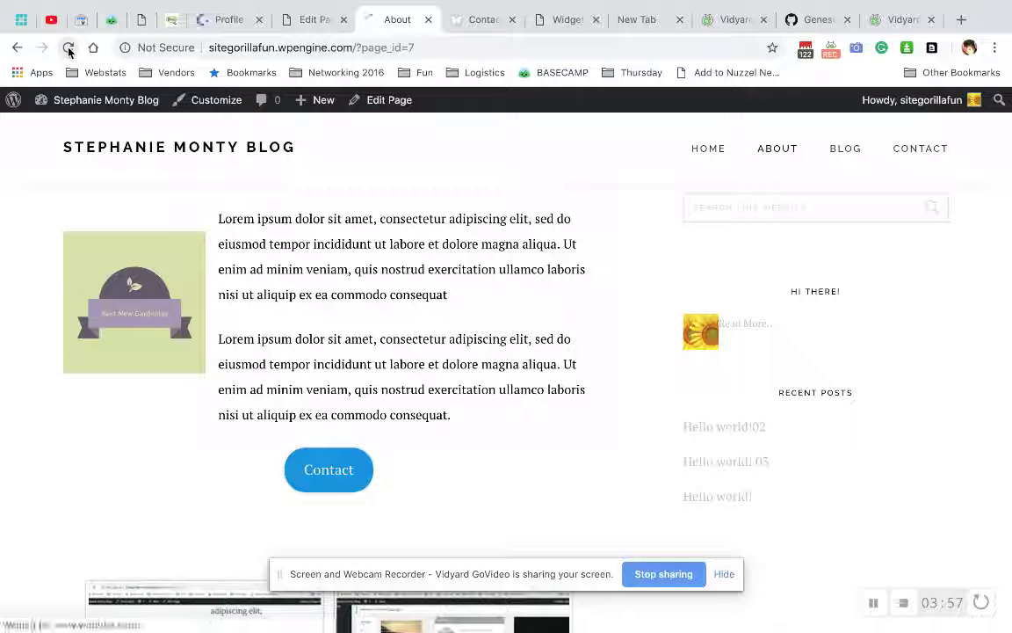